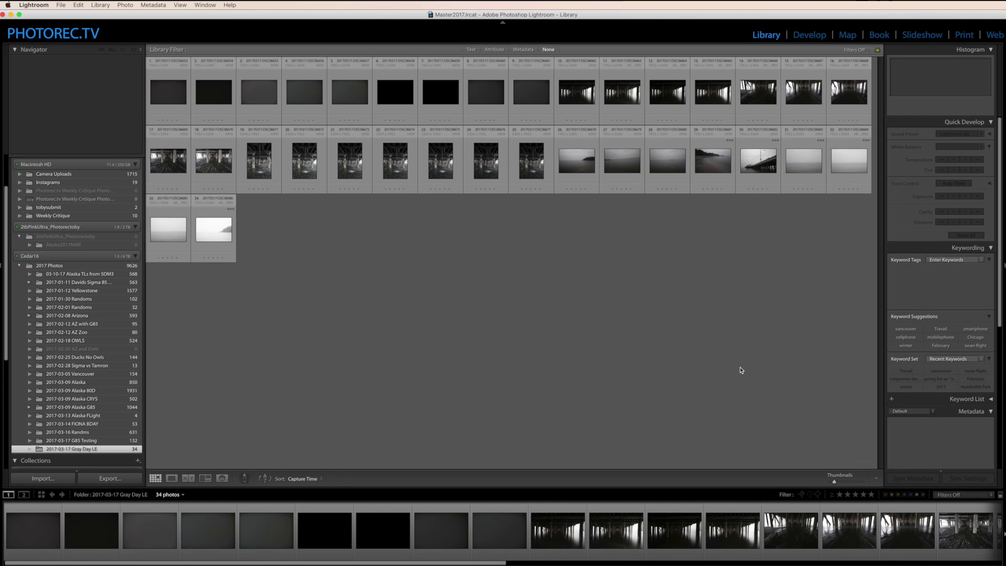
Enlarge the grid thumbnails moderately and flag the first nine dark photos in the folder as rejected
click(843, 482)
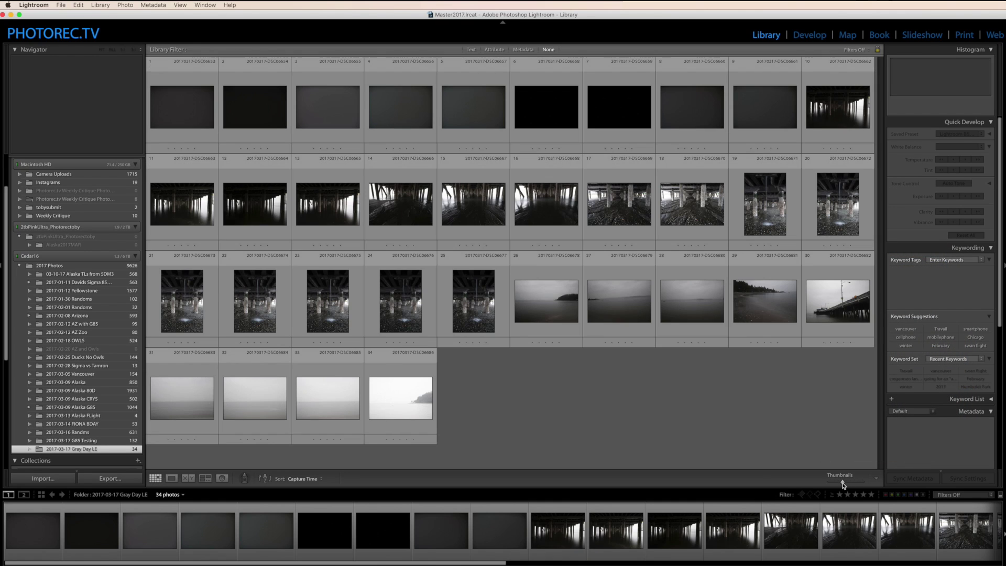
drag(843, 483, 841, 484)
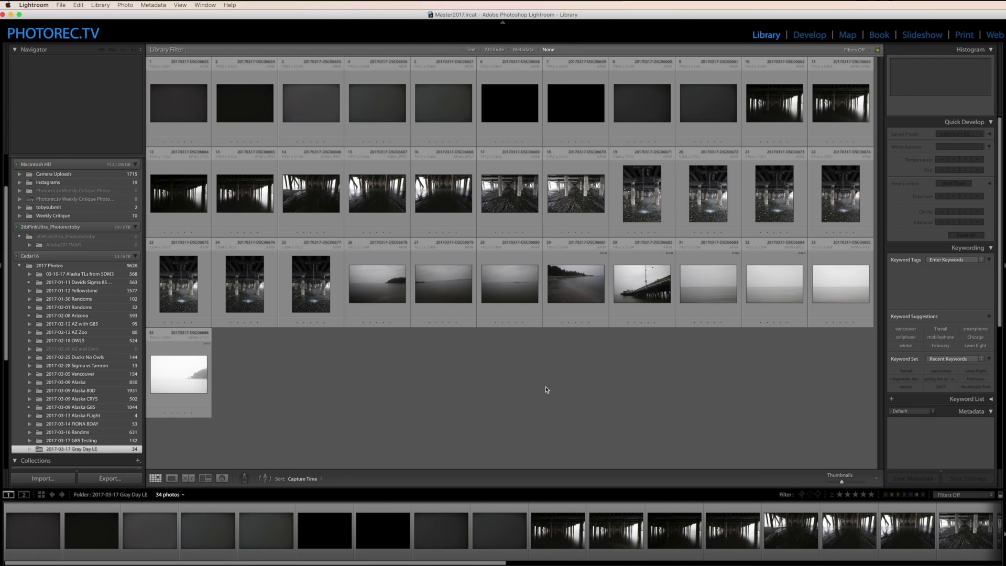
click(179, 122)
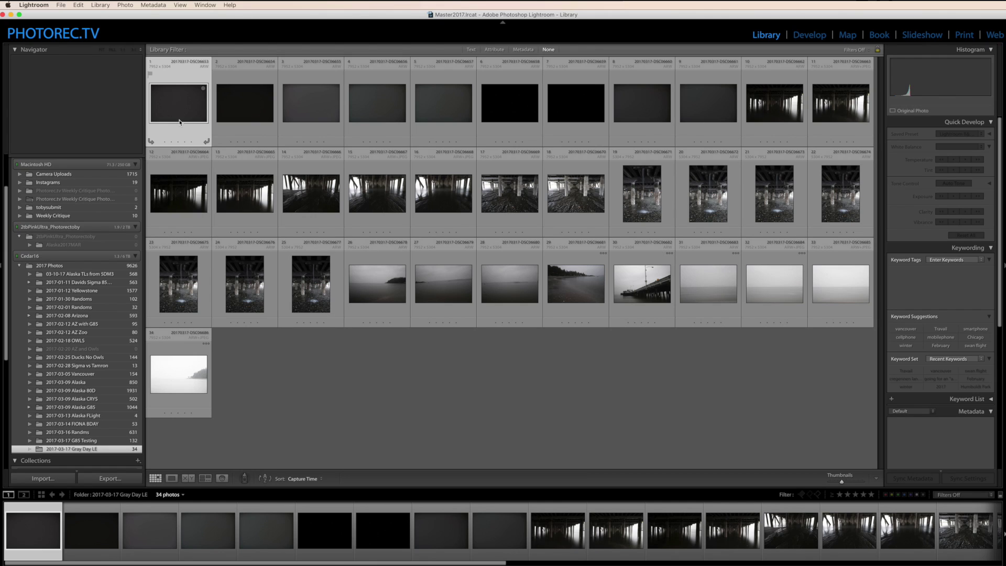
shift+click(697, 116)
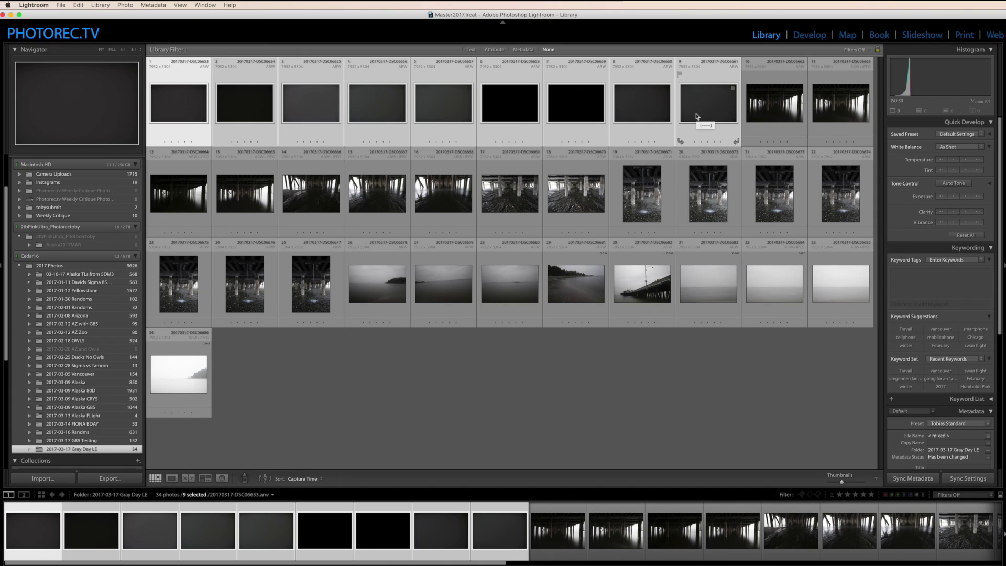
key(x)
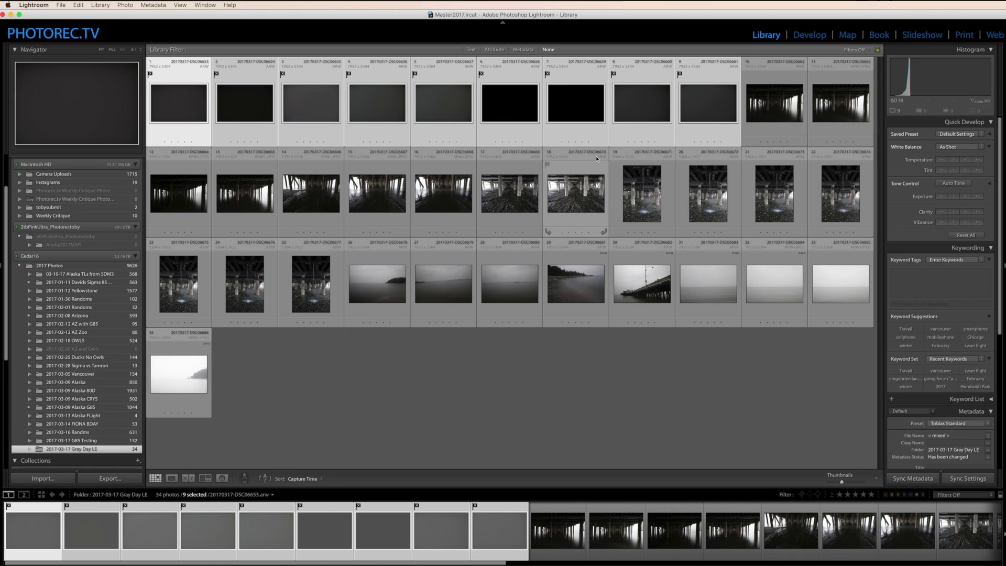
Examine the under-pier photos DSC06662 to DSC06664 full size, comparing exposure and checking the pillar detail
double_click(772, 110)
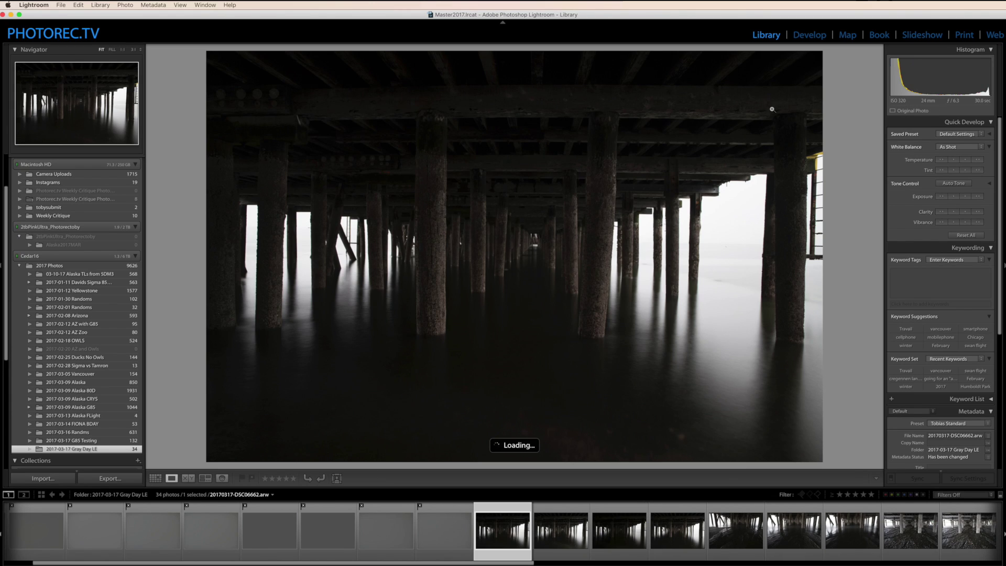
click(431, 272)
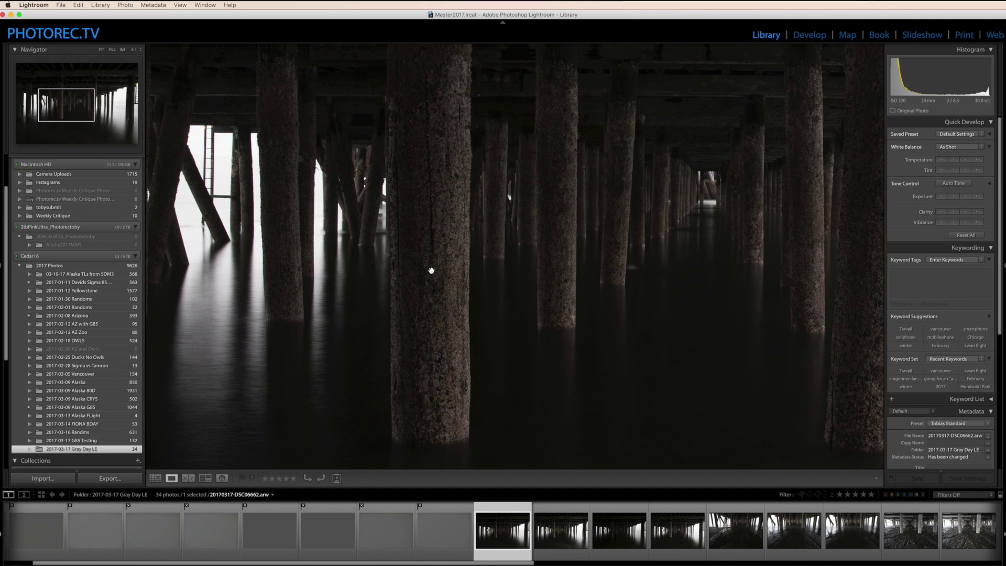
click(431, 271)
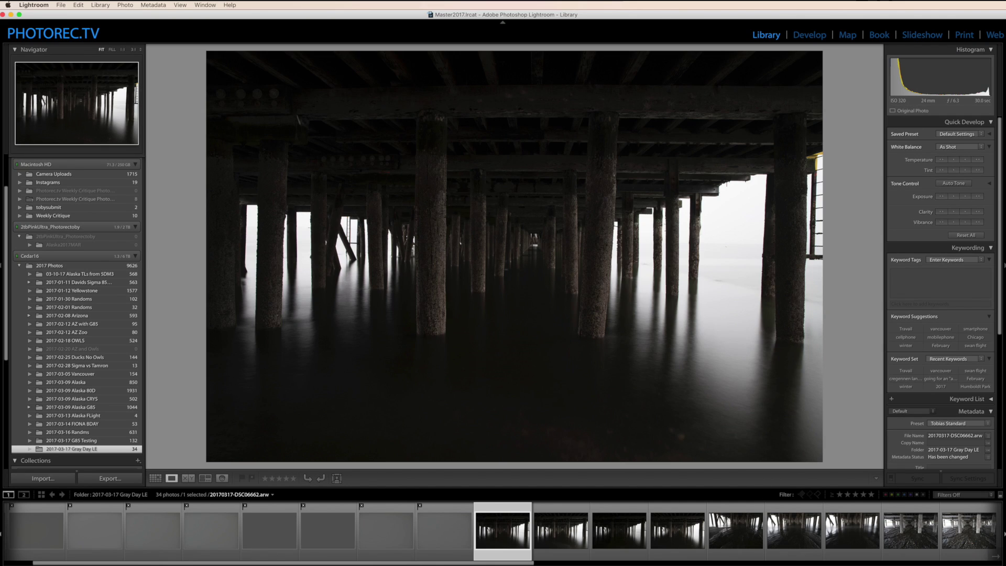
key(Right)
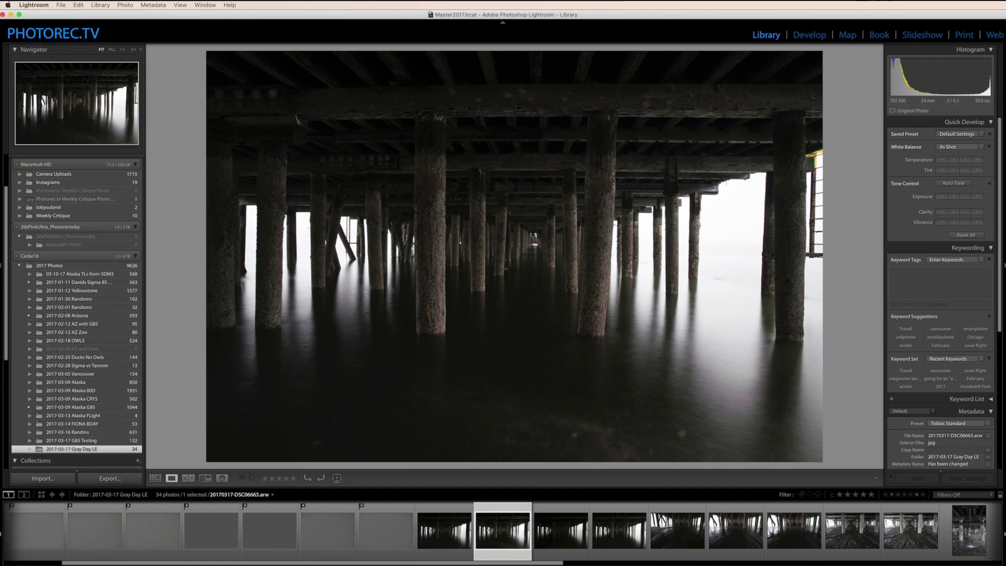
key(Left)
key(Right)
key(Right)
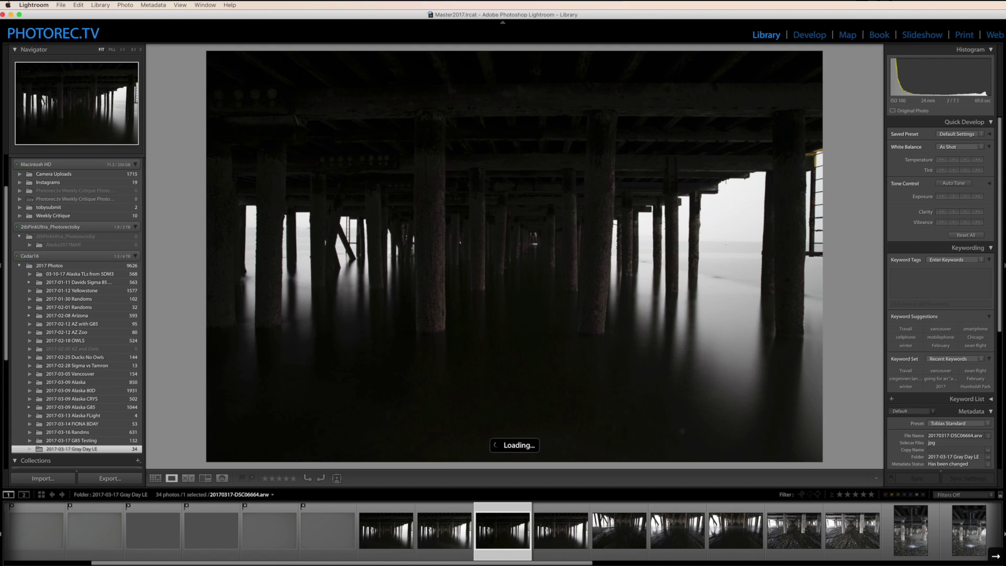
Inspect the pillar sharpness in DSC06664 and its neighbour DSC06665, and flag DSC06665 as rejected
click(433, 257)
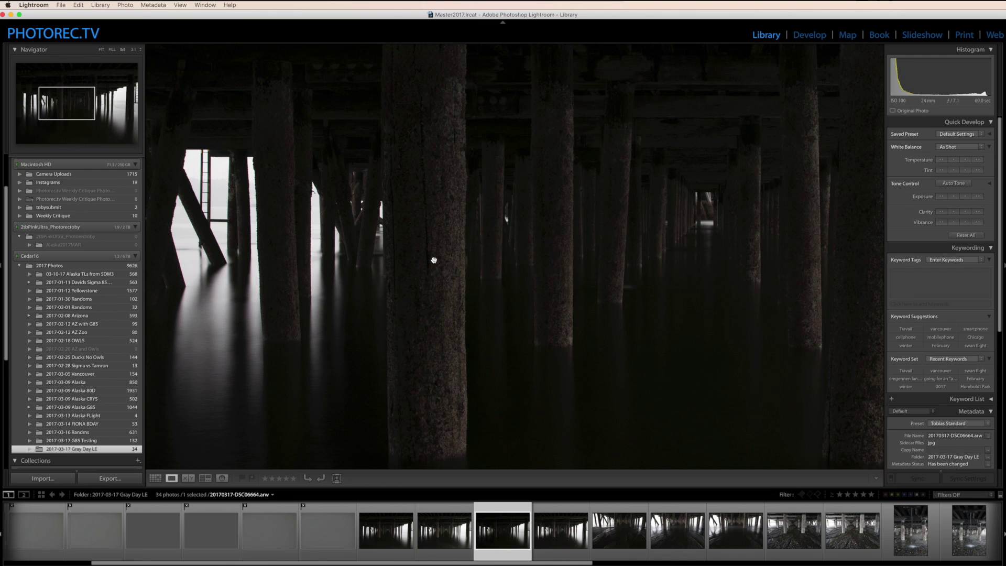
key(Right)
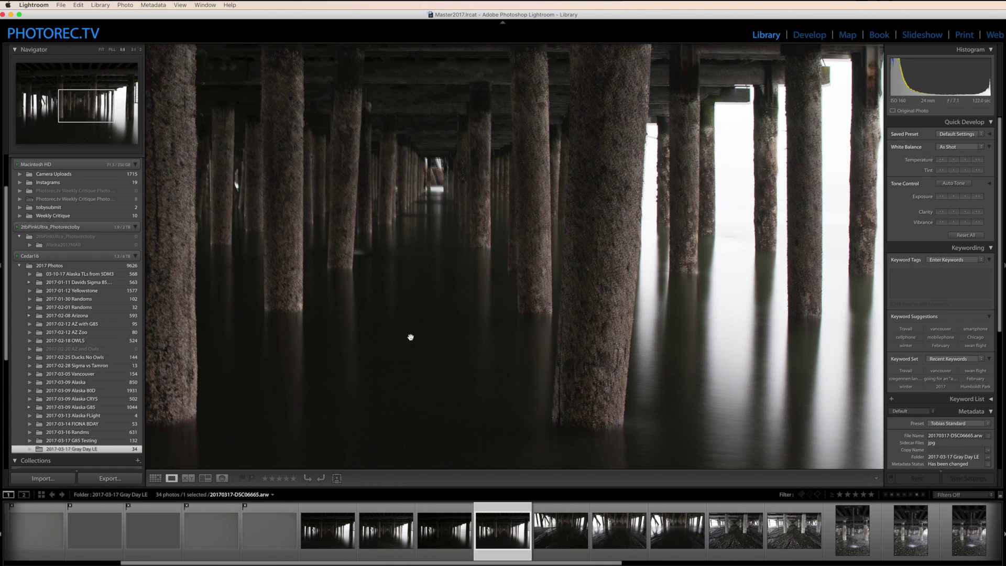
key(x)
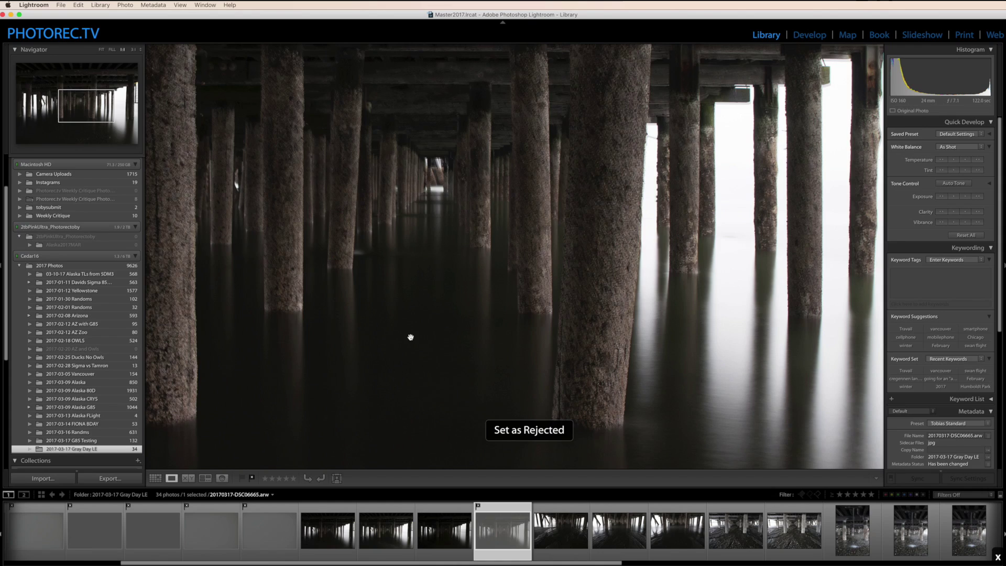
Check the pillar detail in the under-pier sand photo DSC06666 and rate it one star
key(Right)
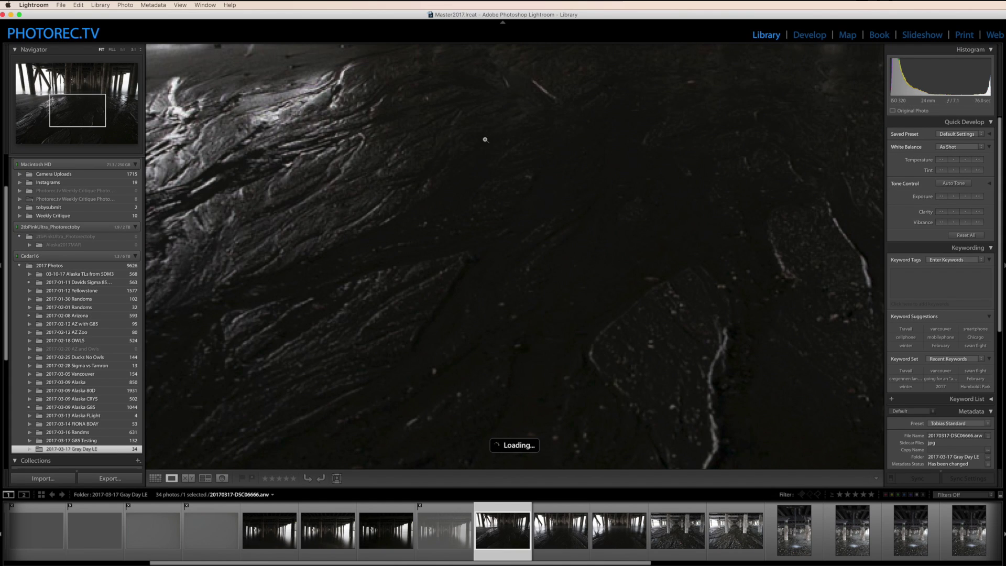
click(483, 138)
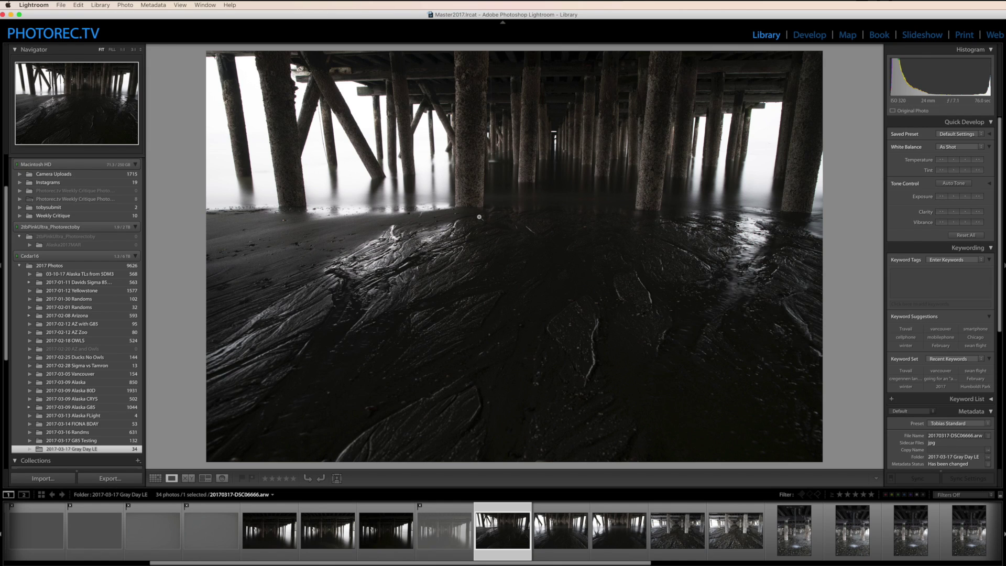
click(473, 163)
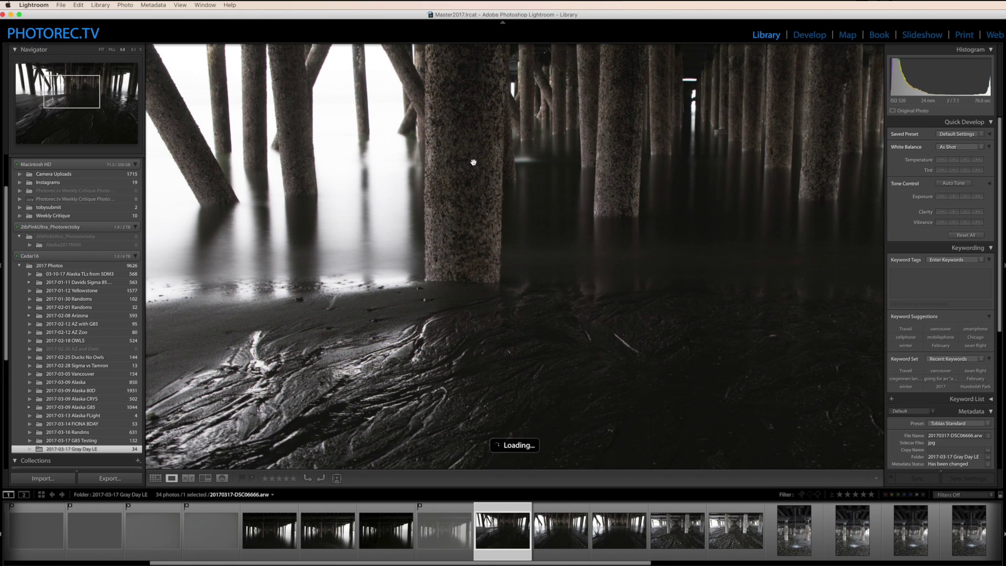
click(483, 232)
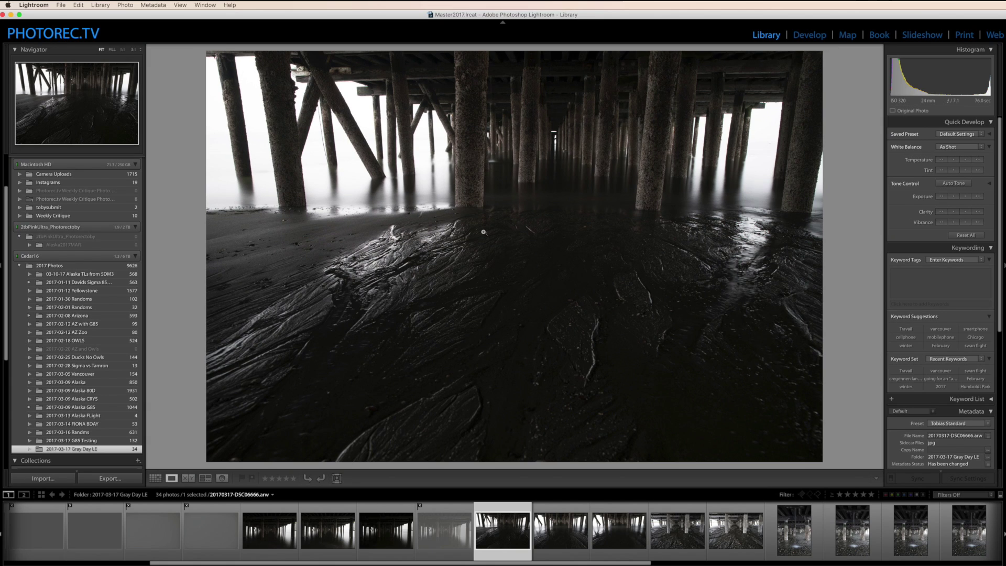
key(1)
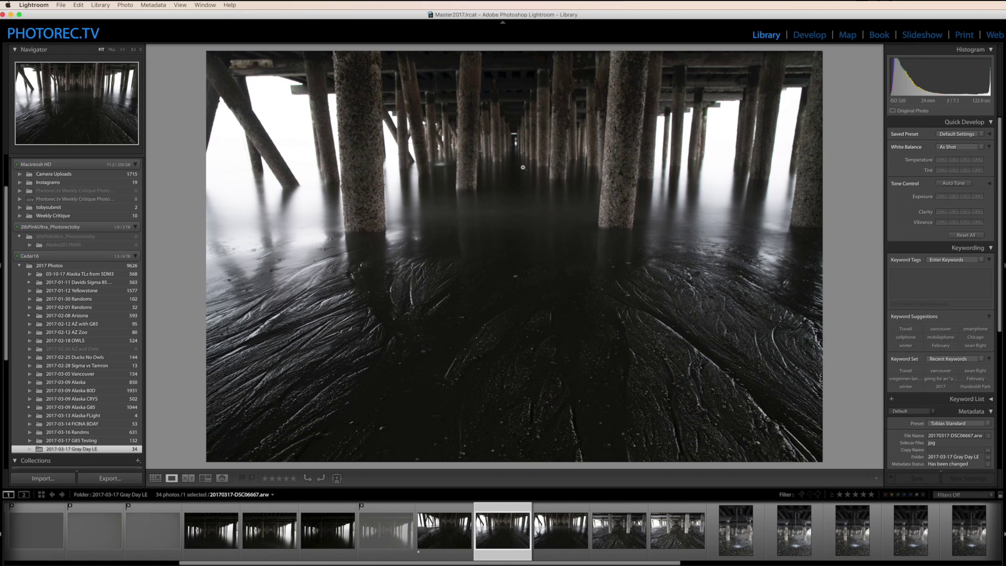
Reject the sand-pattern photo DSC06667, and compare the two pebble-stream shots under the pier, rejecting DSC06670
key(x)
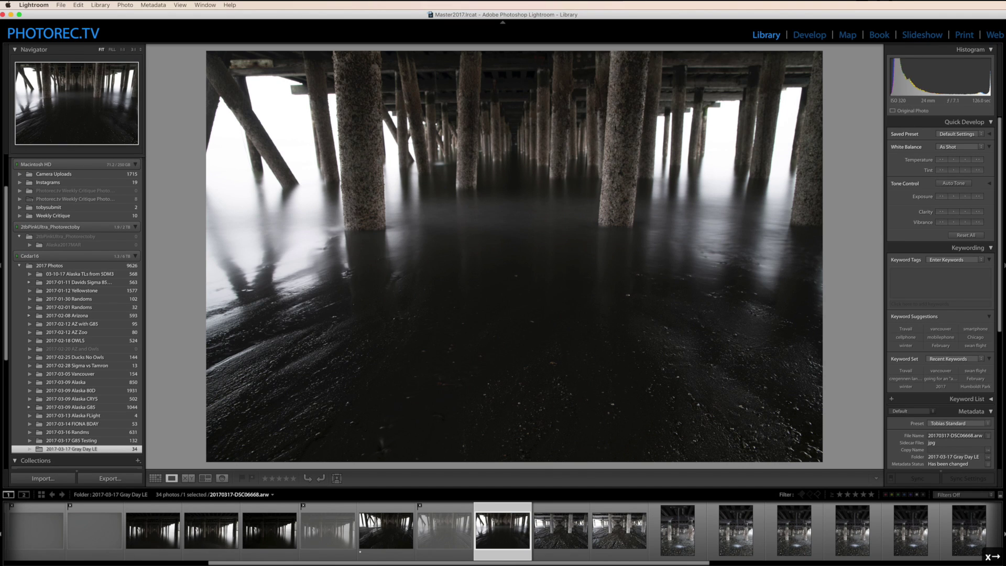
key(Right)
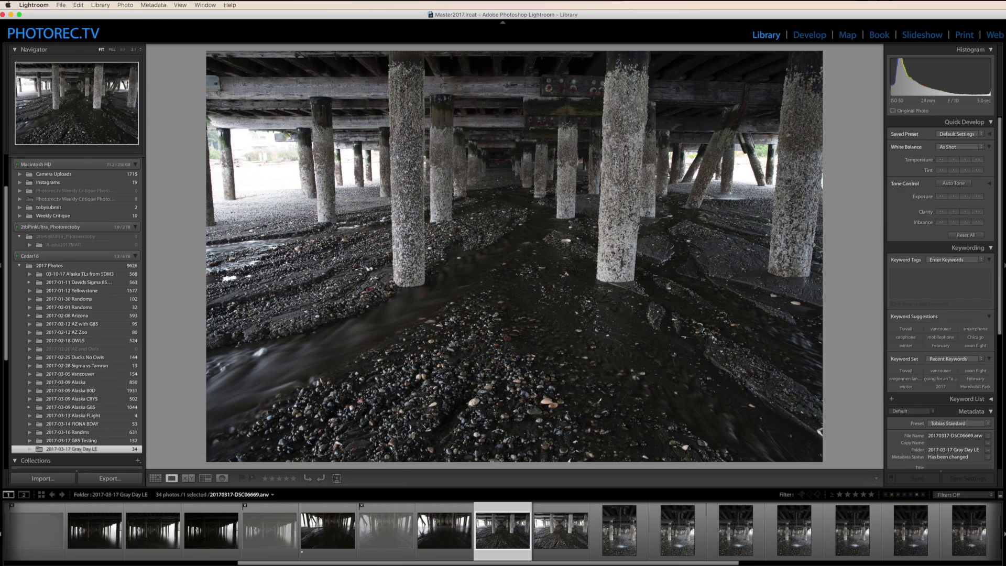
key(Left)
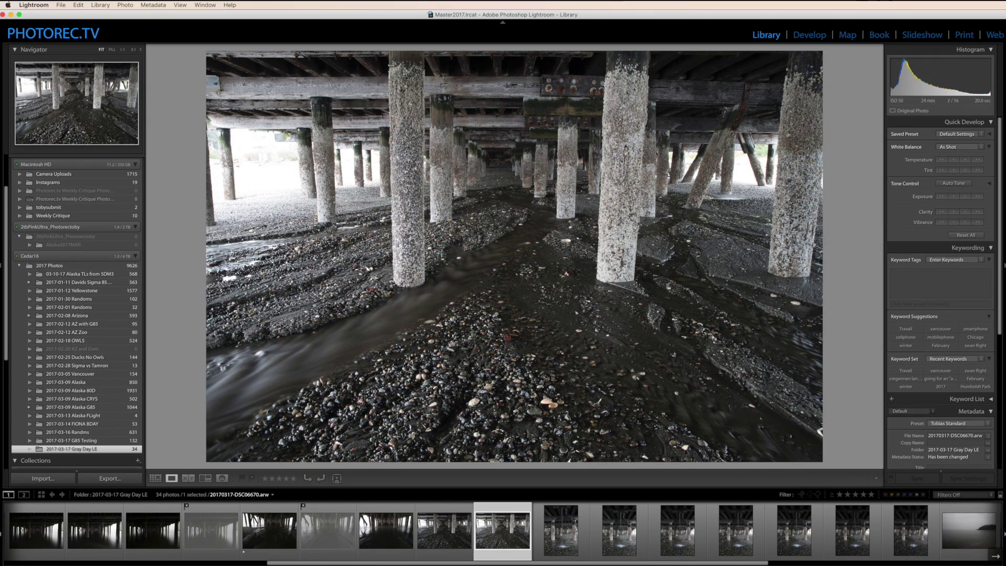
key(Right)
key(x)
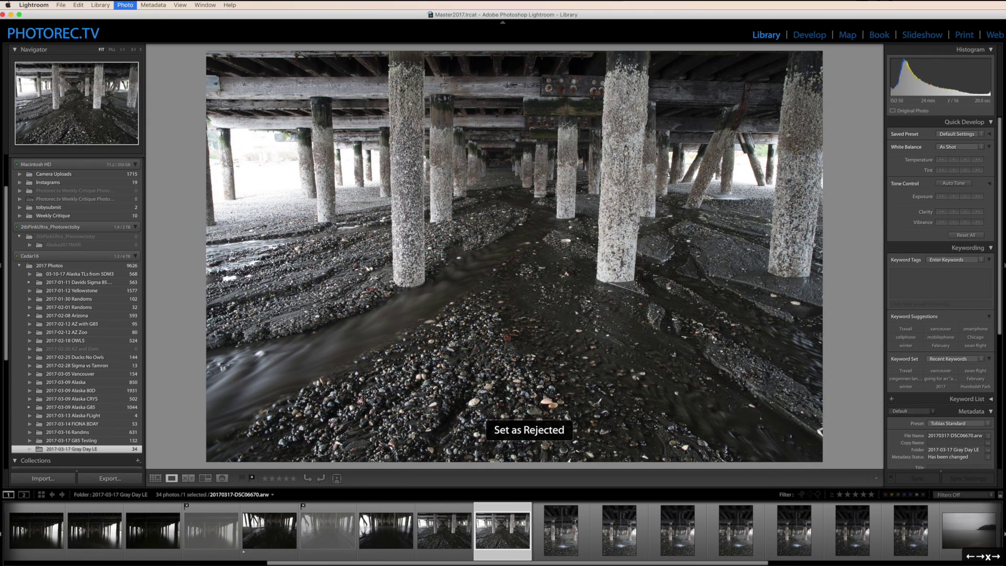
key(Right)
key(Left)
key(Left)
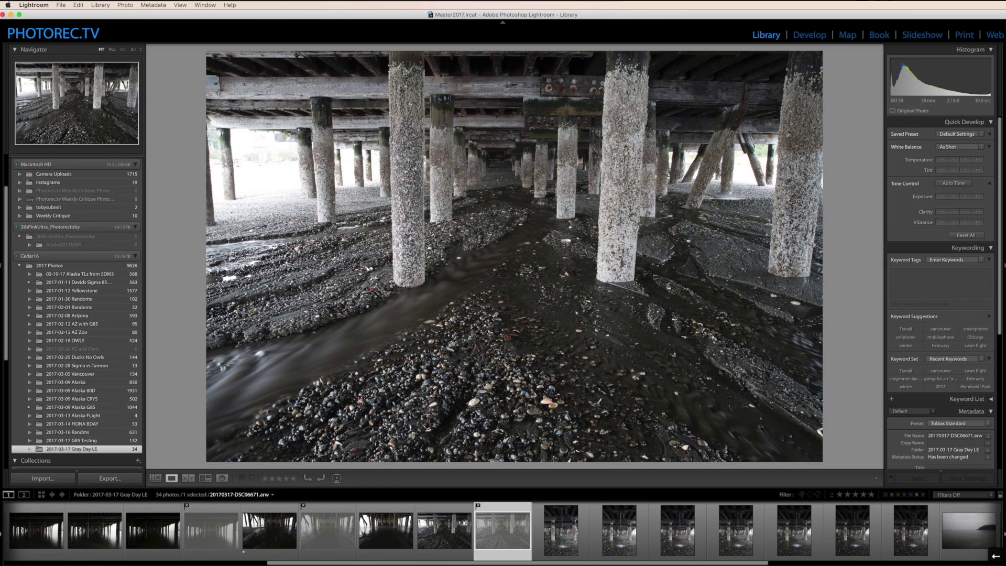
Flag the first two portrait shots of water falling under the pier, DSC06671 and DSC06672, as rejected
key(Right)
key(Right)
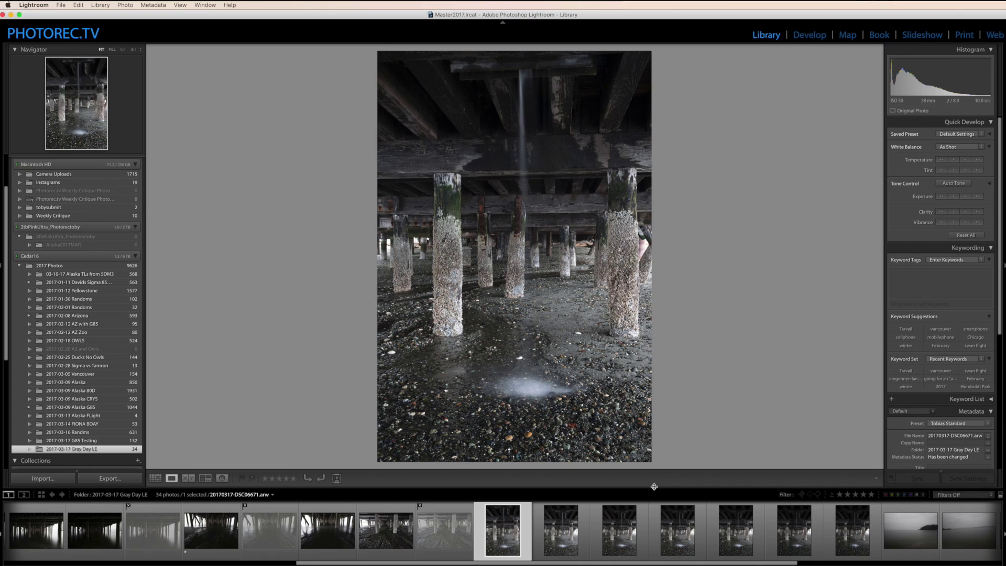
key(x)
key(Right)
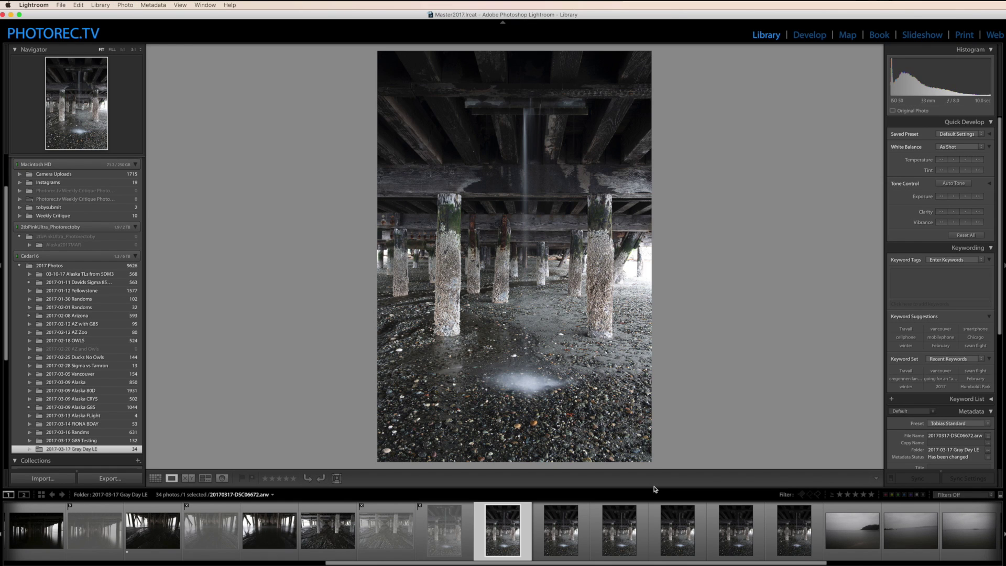
key(Right)
key(Left)
key(x)
key(Right)
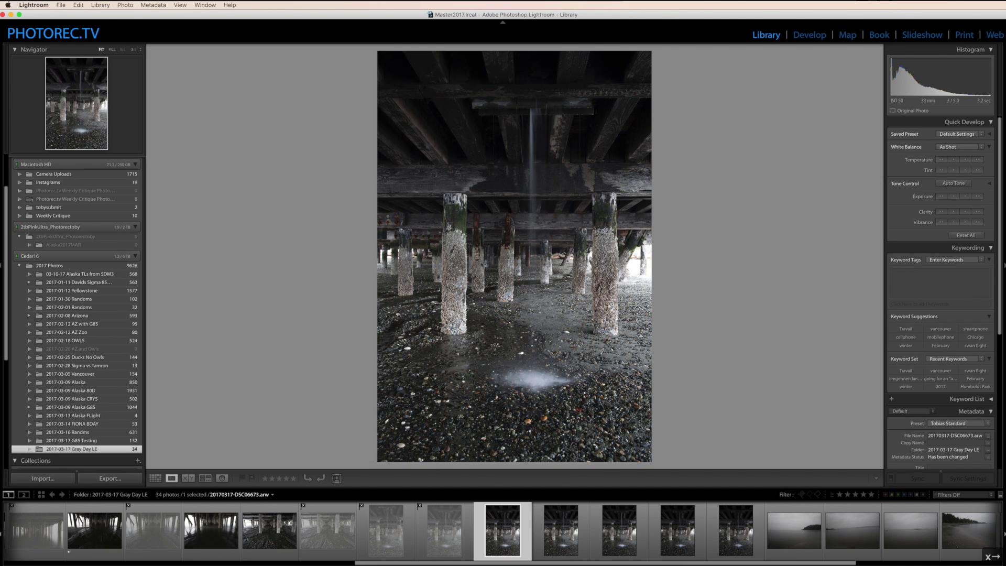
Compare the falling-water splash across the portrait photos DSC06673 to DSC06677, going back and forth through the series
key(Right)
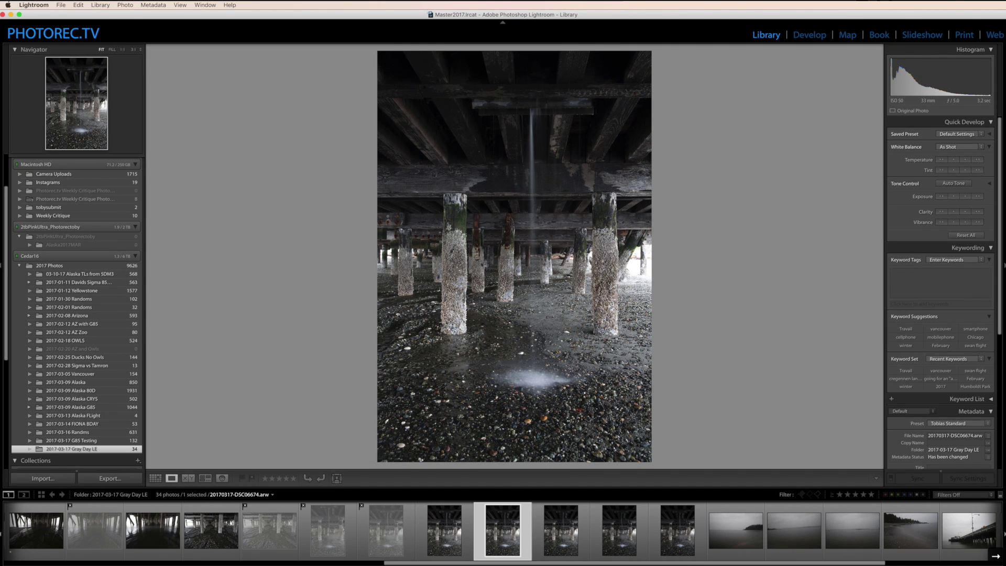
key(Right)
key(Right)
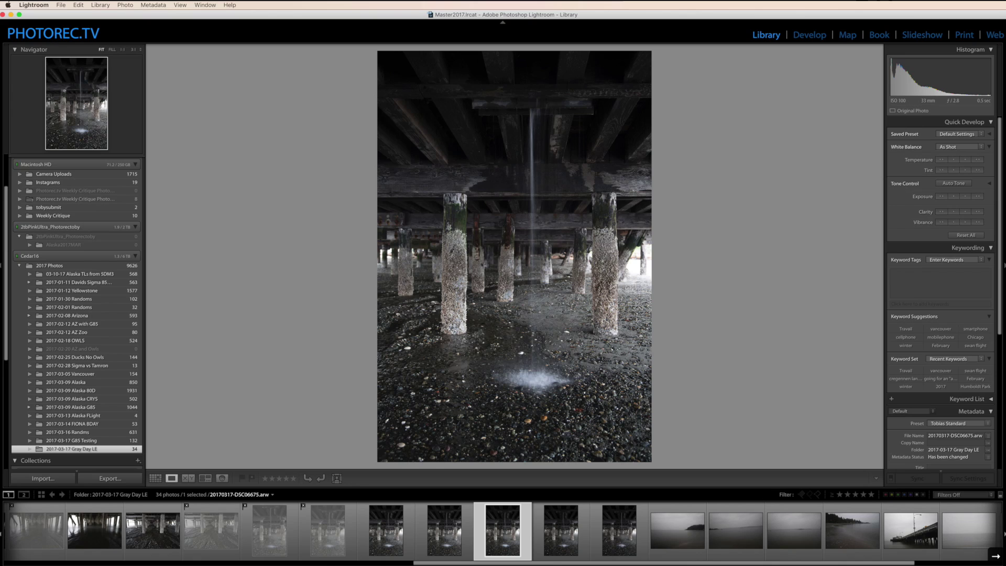
key(Right)
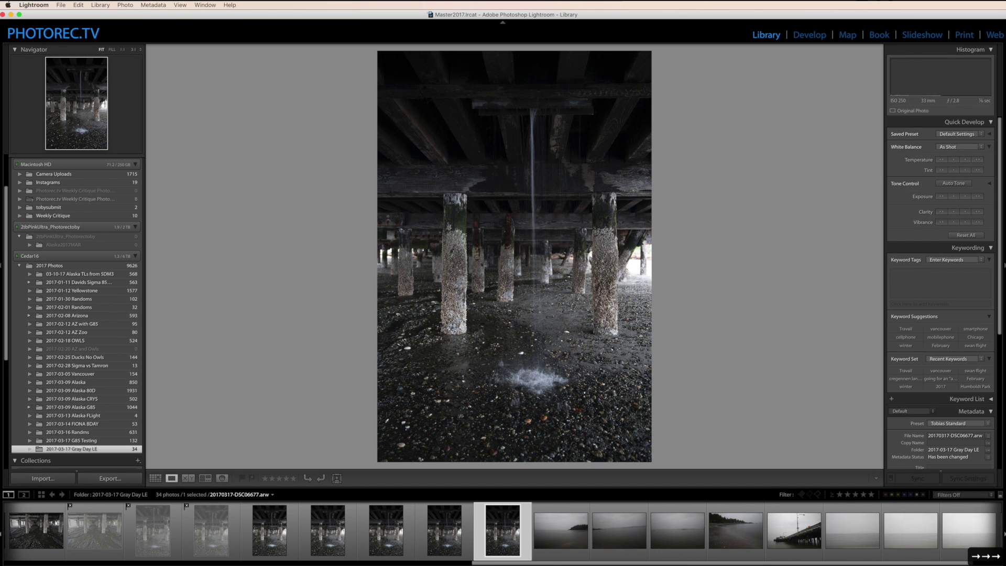
key(Left)
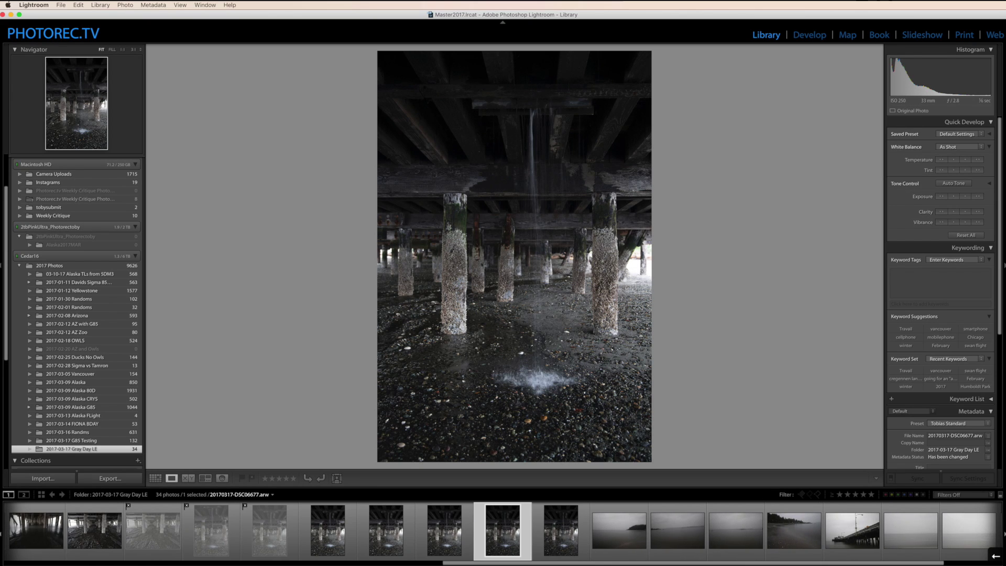
key(Left)
key(Left)
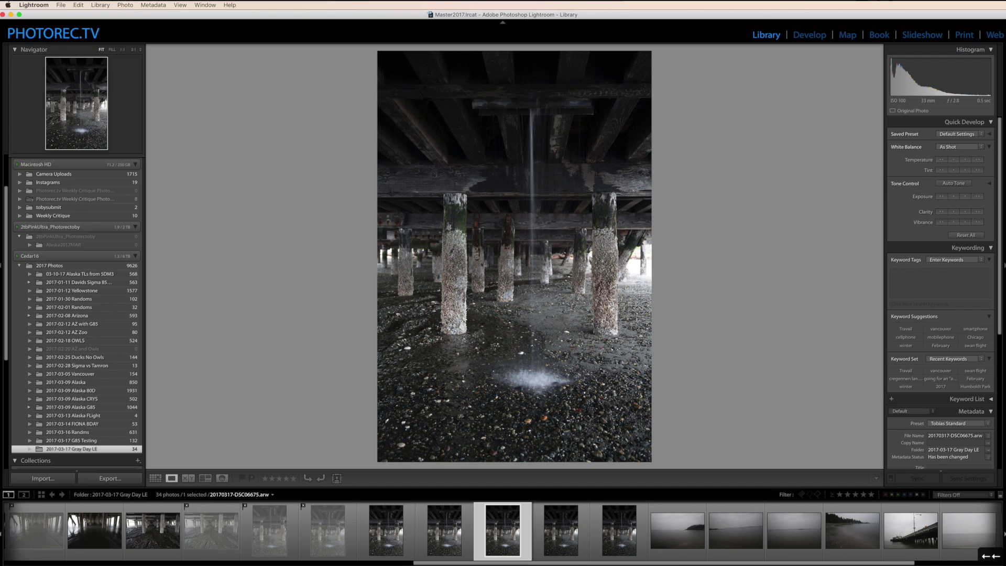
key(Left)
key(Left)
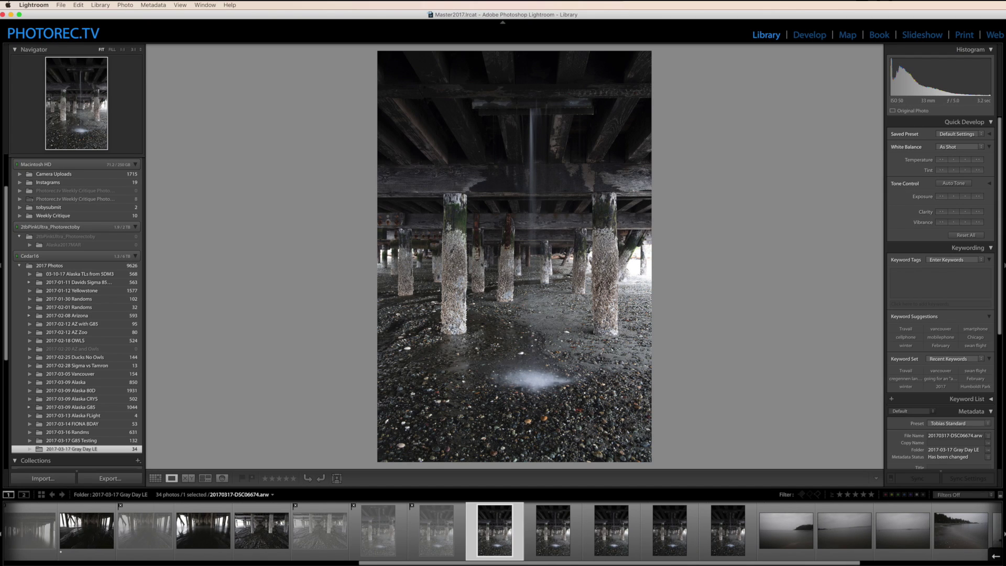
key(Right)
key(Right)
key(Right)
key(Right)
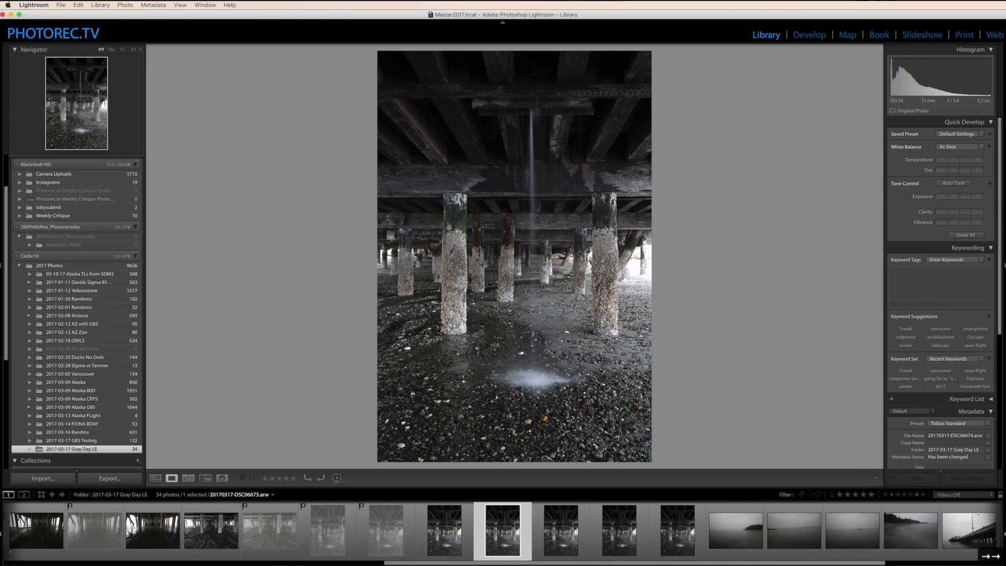
Keep the headland seascape DSC06678 and flag the two dark open-water photos DSC06679 and DSC06680 as rejected
key(Right)
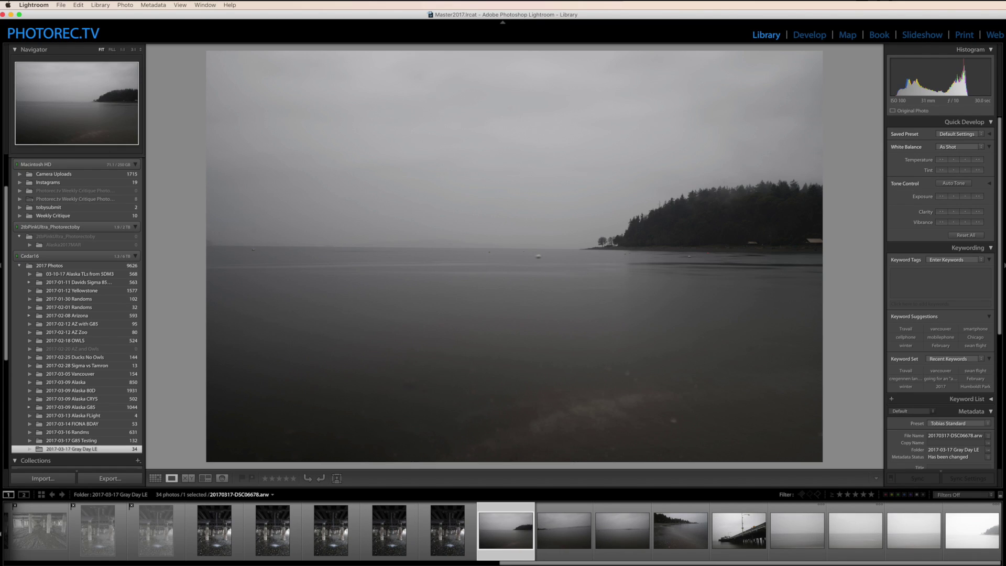
key(Right)
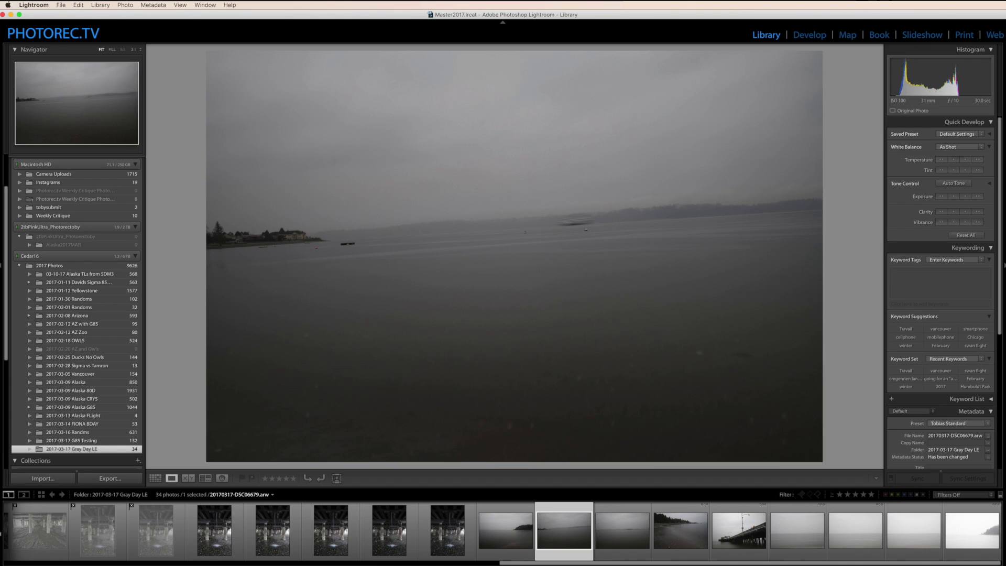
key(x)
key(Right)
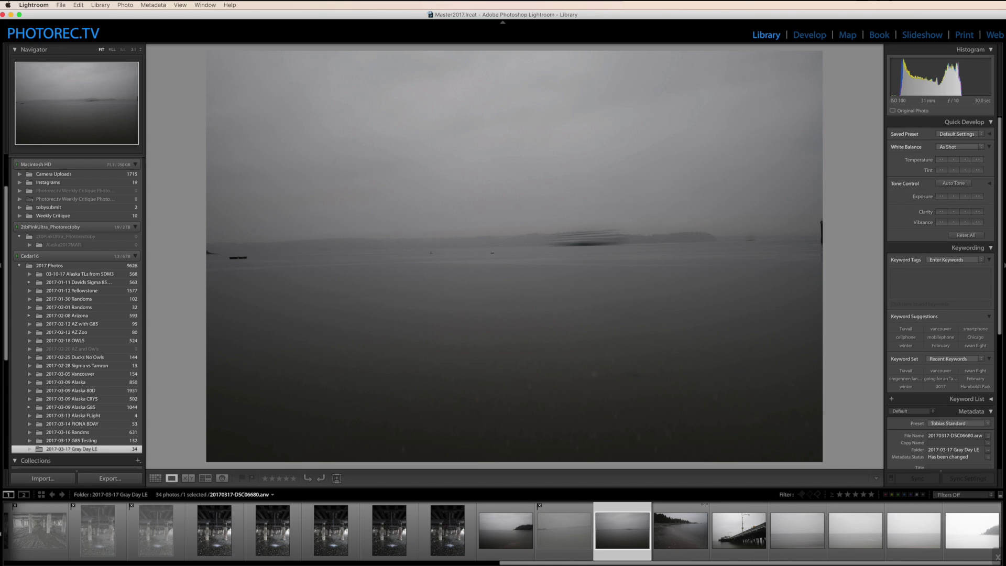
key(x)
key(Right)
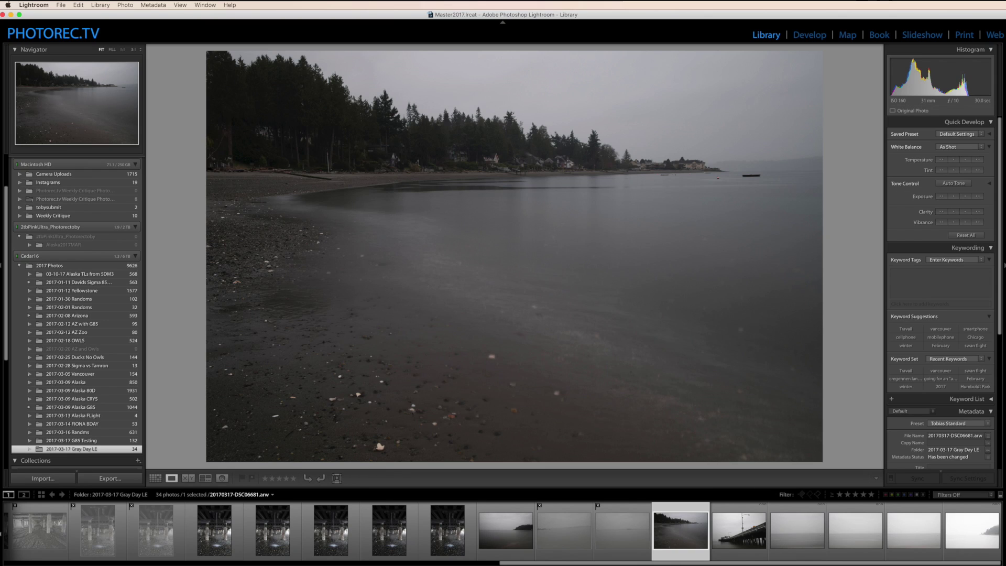
Leave the pebble shoreline photo DSC06681 unflagged and reject the pier and lamppost photo DSC06682
key(Right)
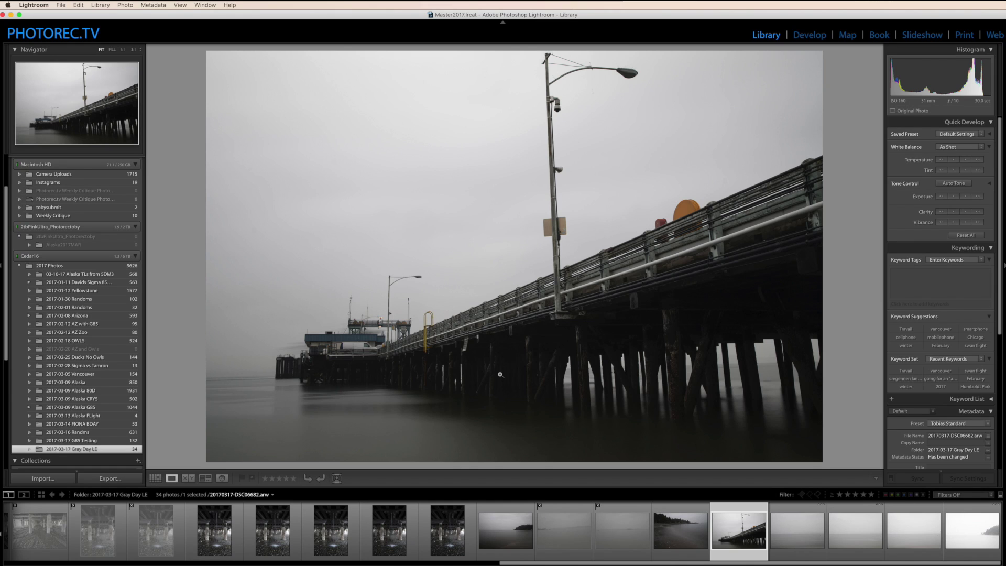
key(x)
key(Right)
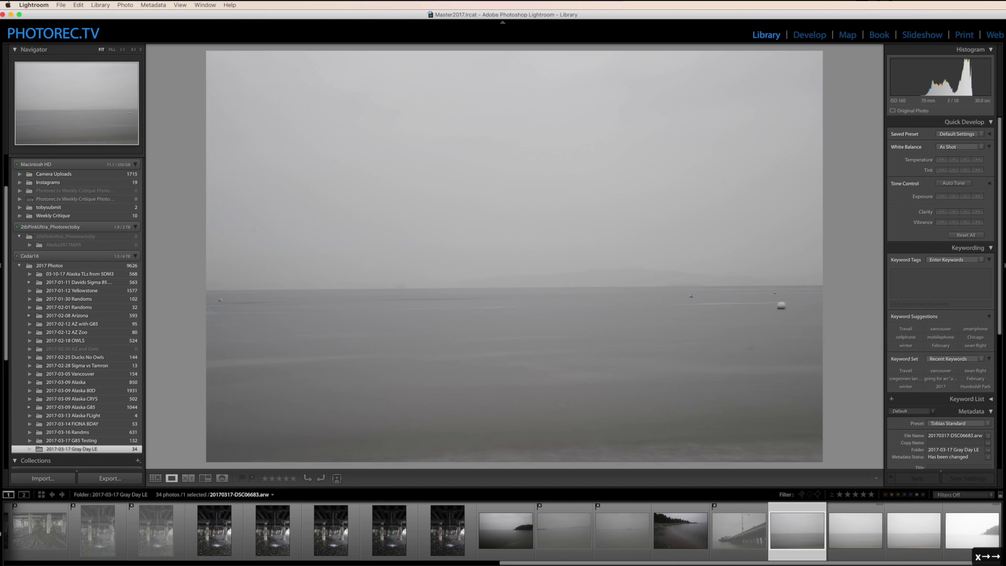
Compare the three misty open-water exposures DSC06683 to DSC06685, going back and forth between them
key(Right)
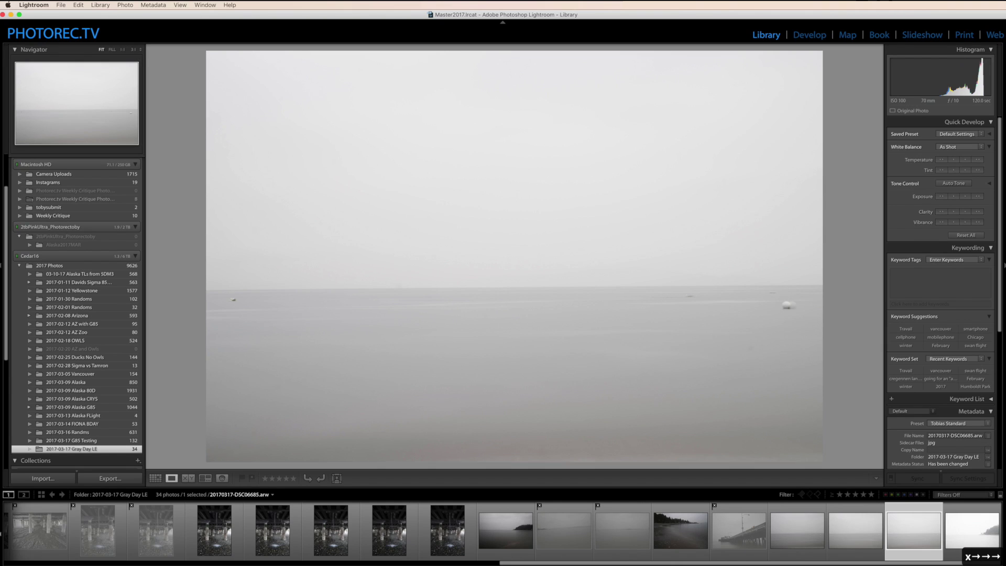
key(Left)
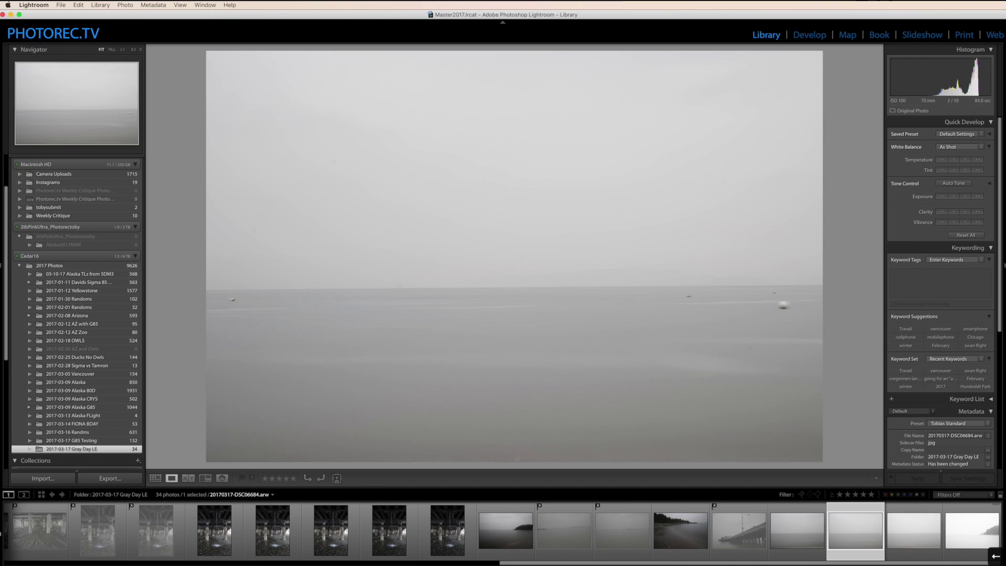
key(Left)
key(Right)
key(Right)
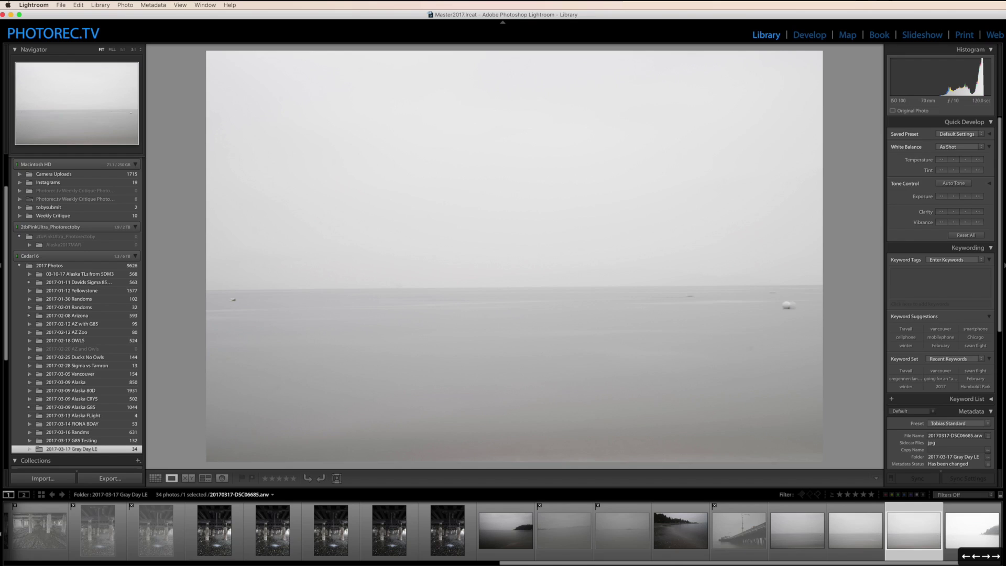
key(Left)
key(Left)
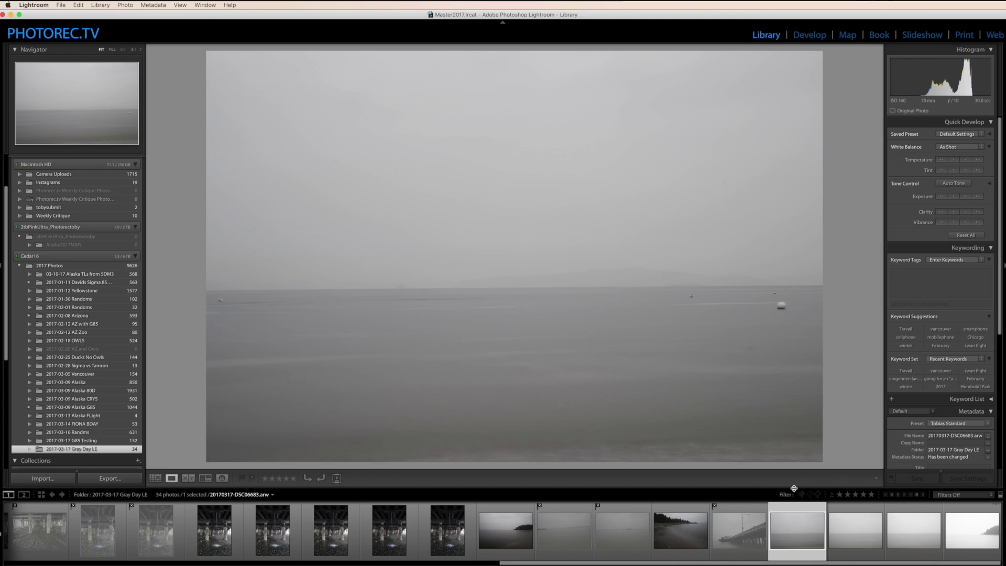
key(Right)
key(Right)
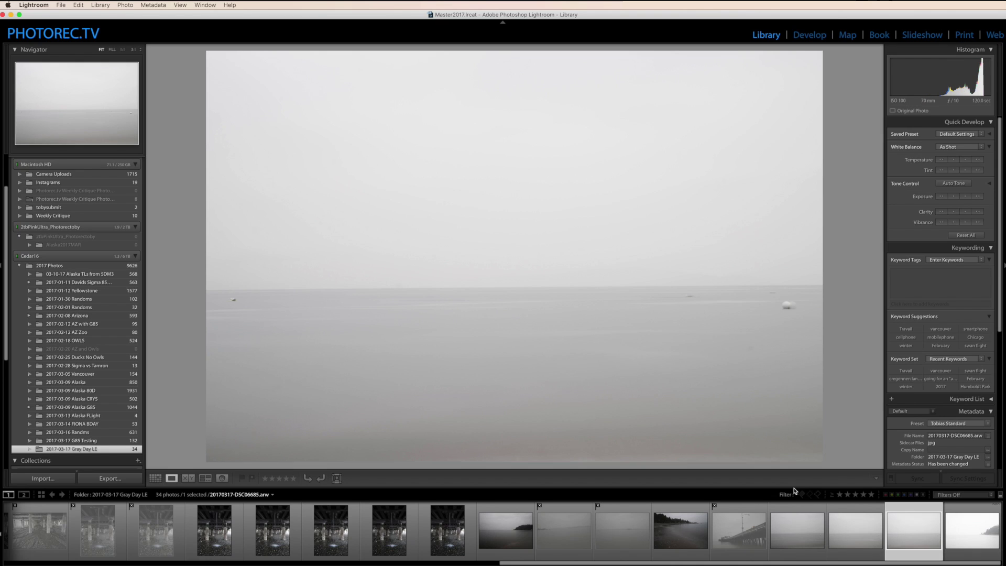
key(Left)
key(Left)
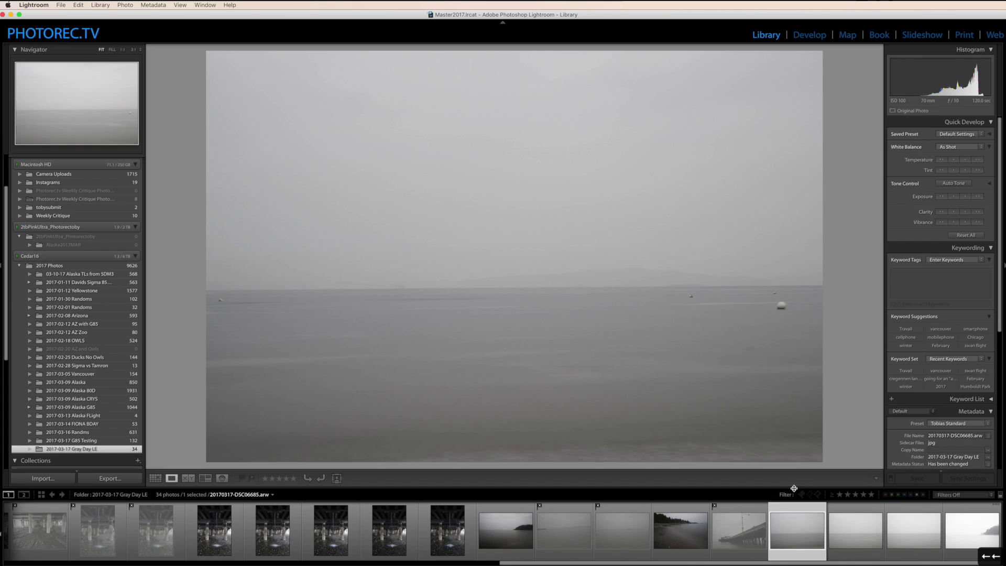
Reject the misty water photos DSC06683 and DSC06684 and the overexposed headland photo DSC06686, keeping DSC06685
key(x)
key(Right)
key(x)
key(Right)
key(Right)
key(Right)
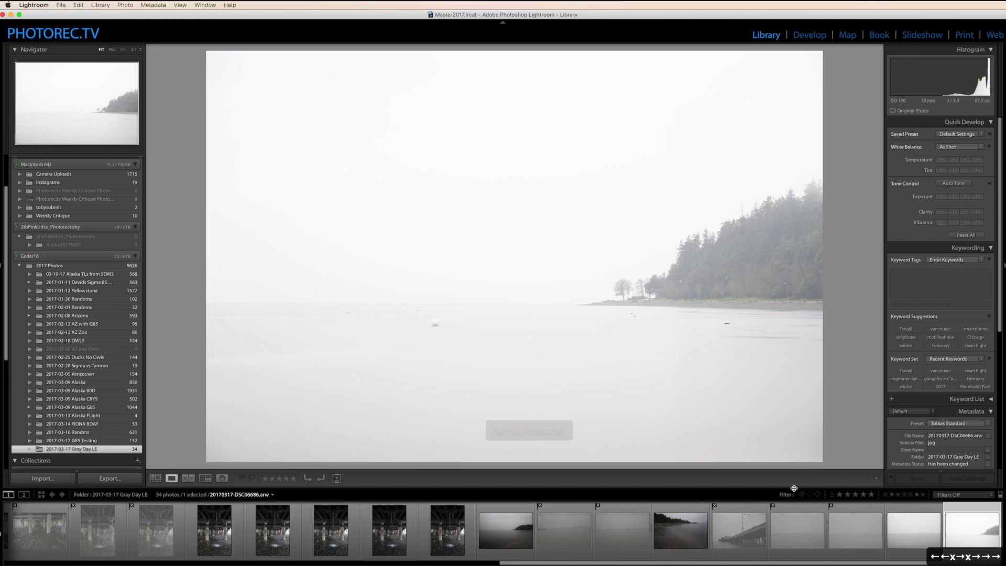
key(x)
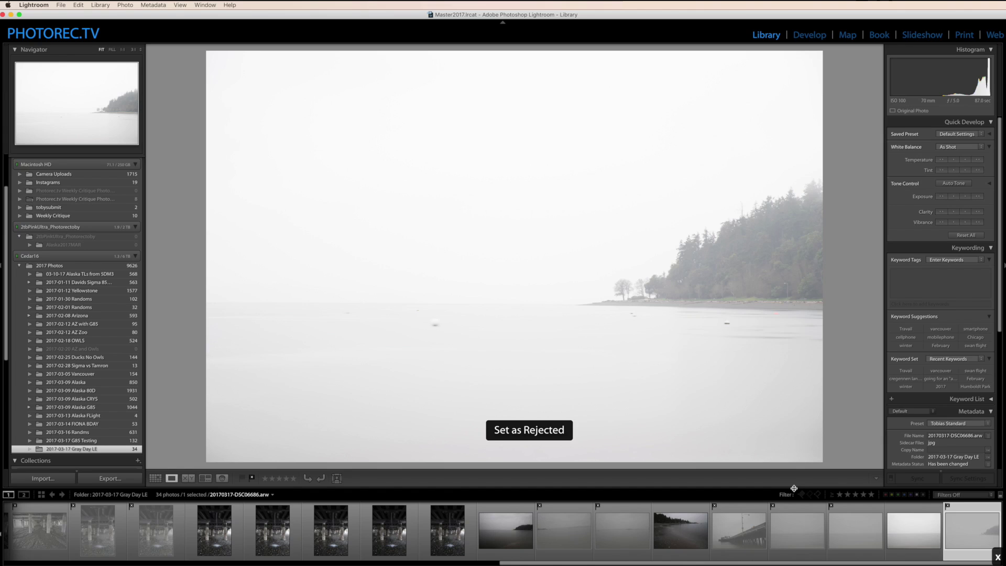
Delete all rejected photos in the folder from disk
key(Left)
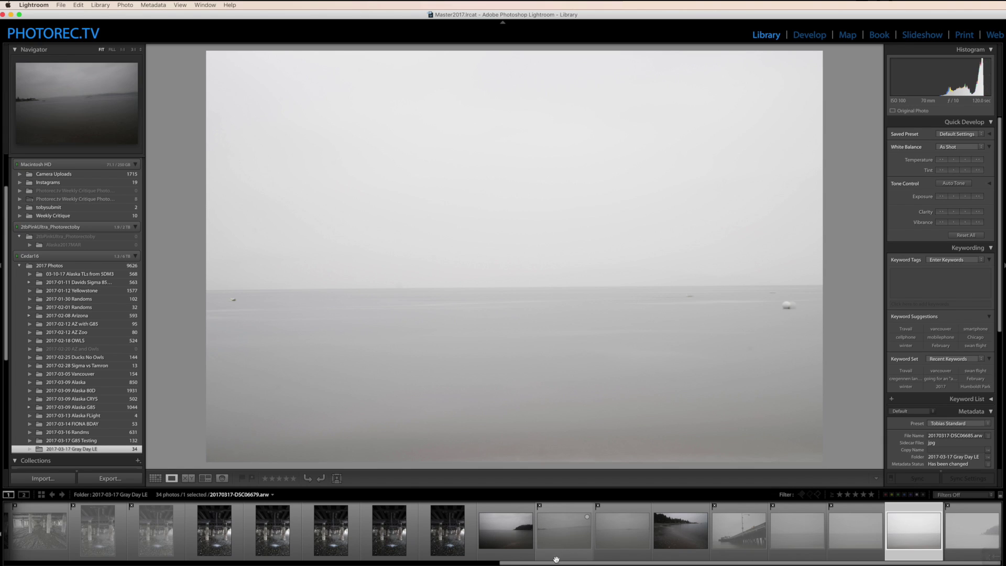
click(130, 3)
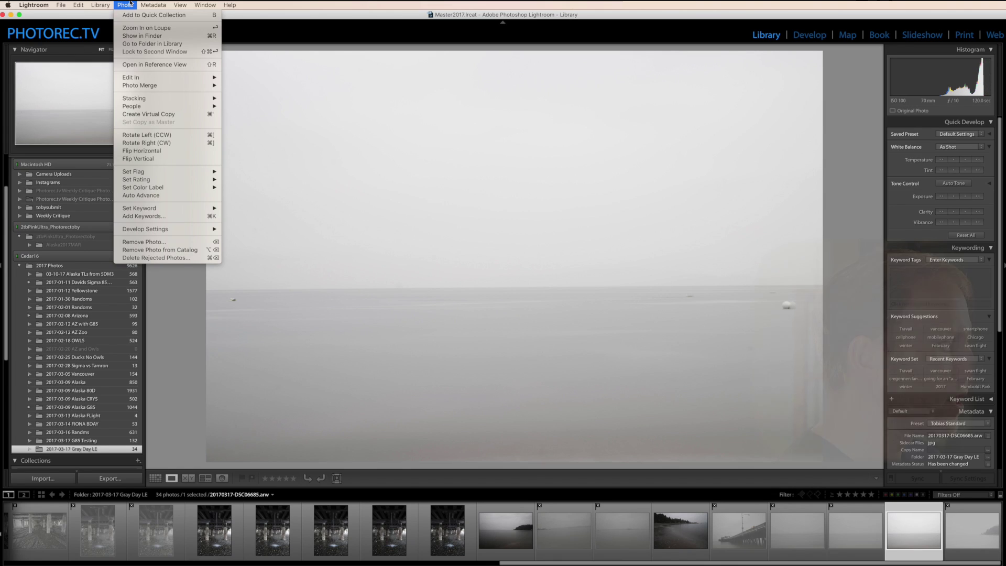
click(165, 259)
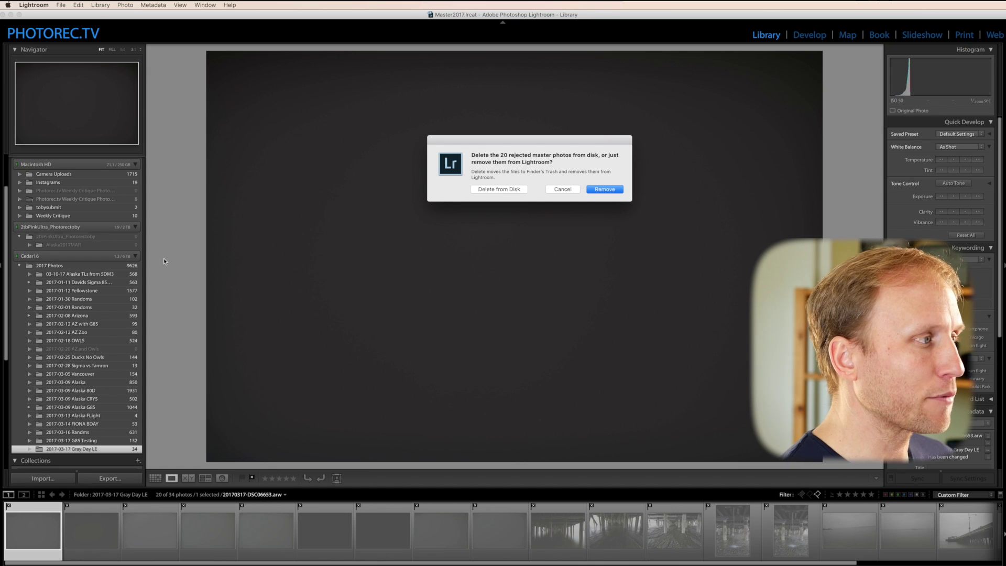
click(503, 190)
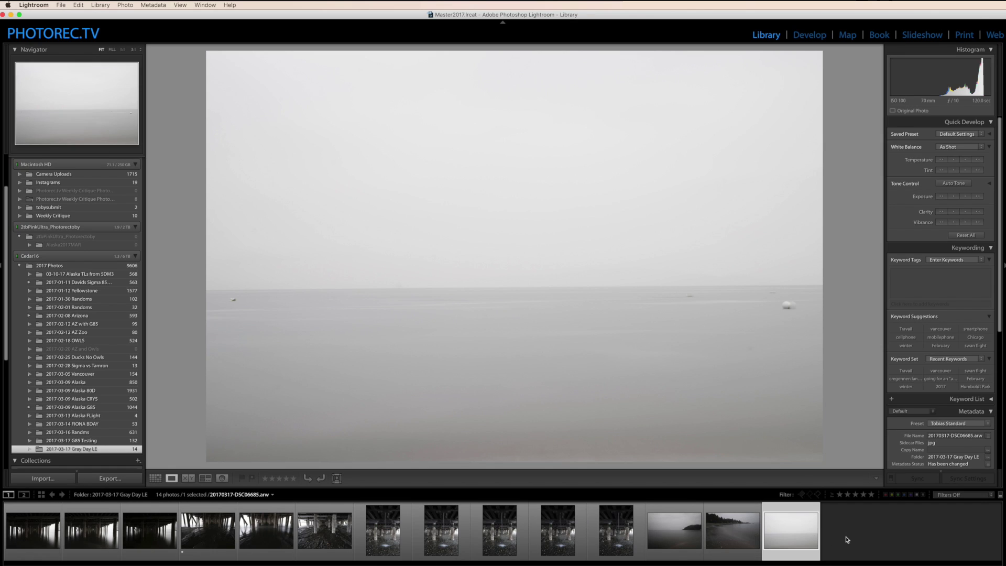
Compare the first dark under-pier water photos and rate DSC06663 one star
click(31, 537)
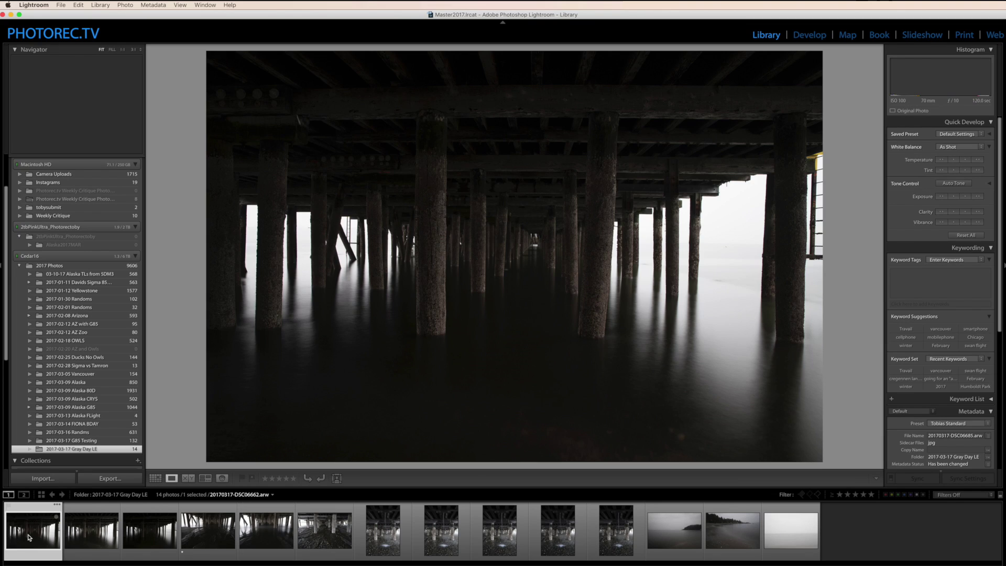
key(Right)
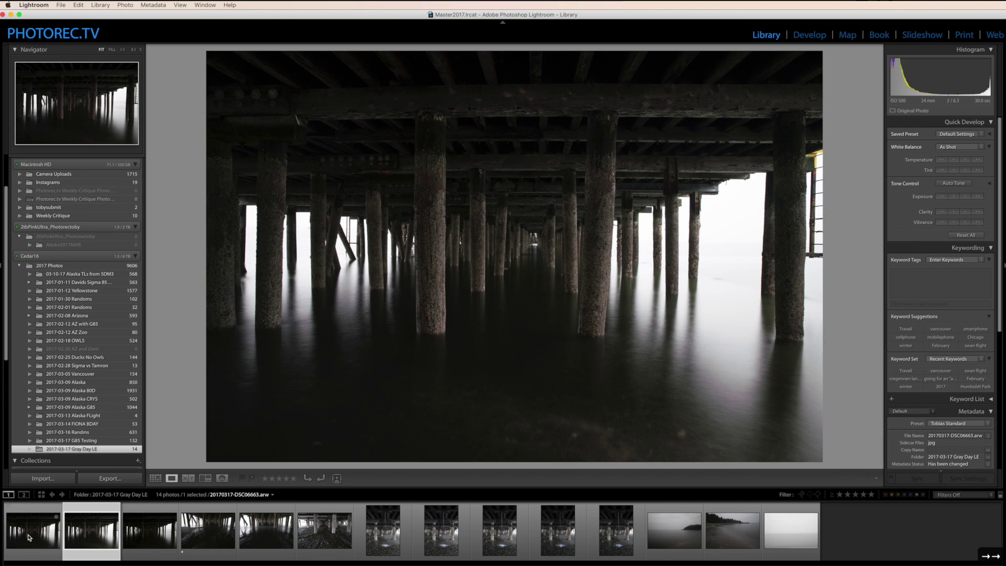
key(Right)
key(Left)
key(1)
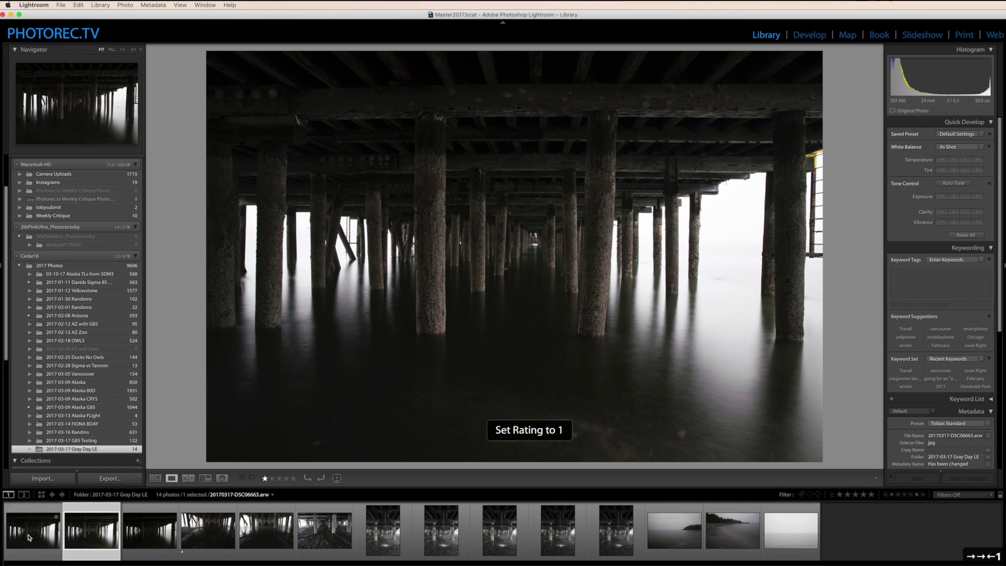
Review the remaining under-pier photos and rate the portrait falling-water shot DSC06674 one star
key(Right)
key(Right)
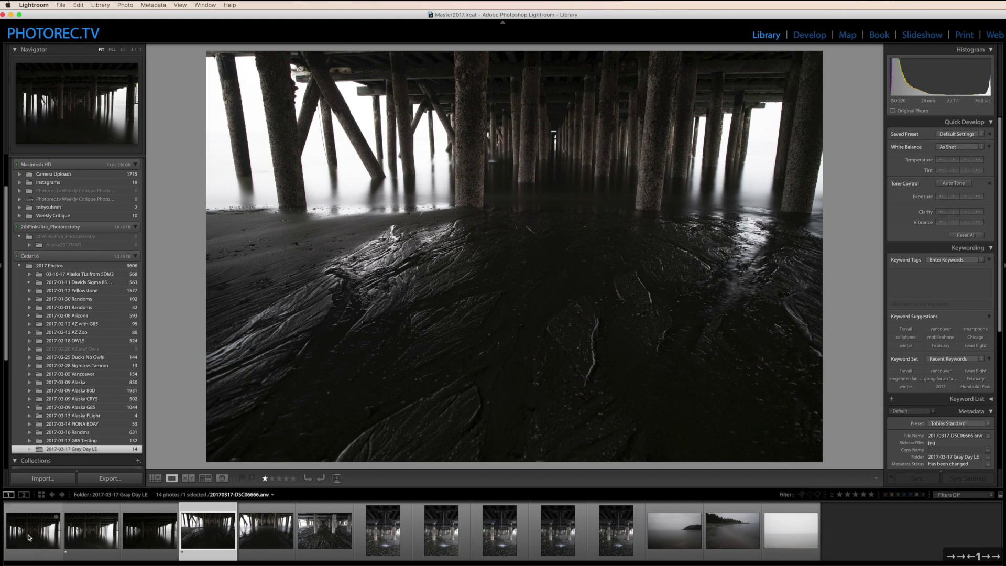
key(Right)
key(Right)
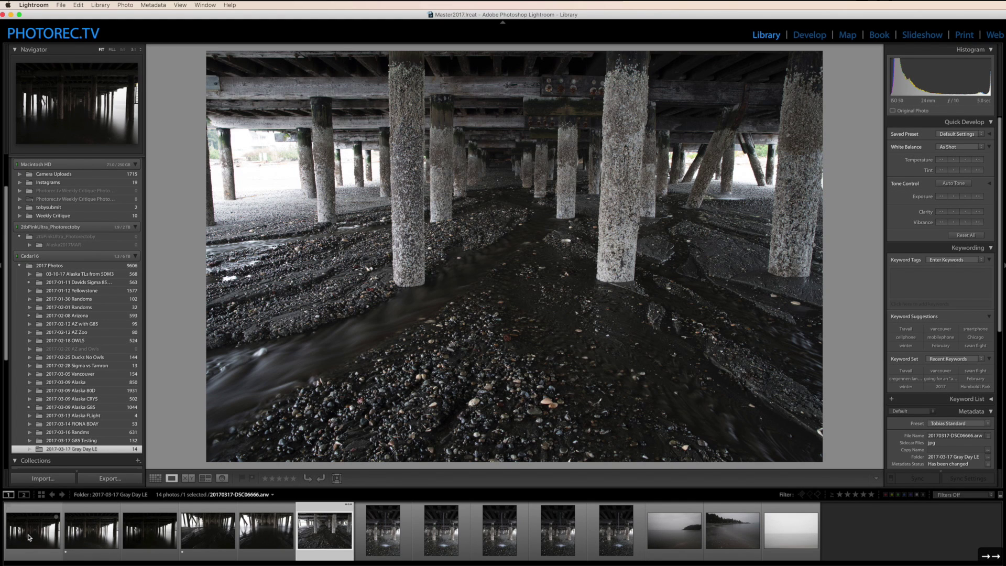
key(Right)
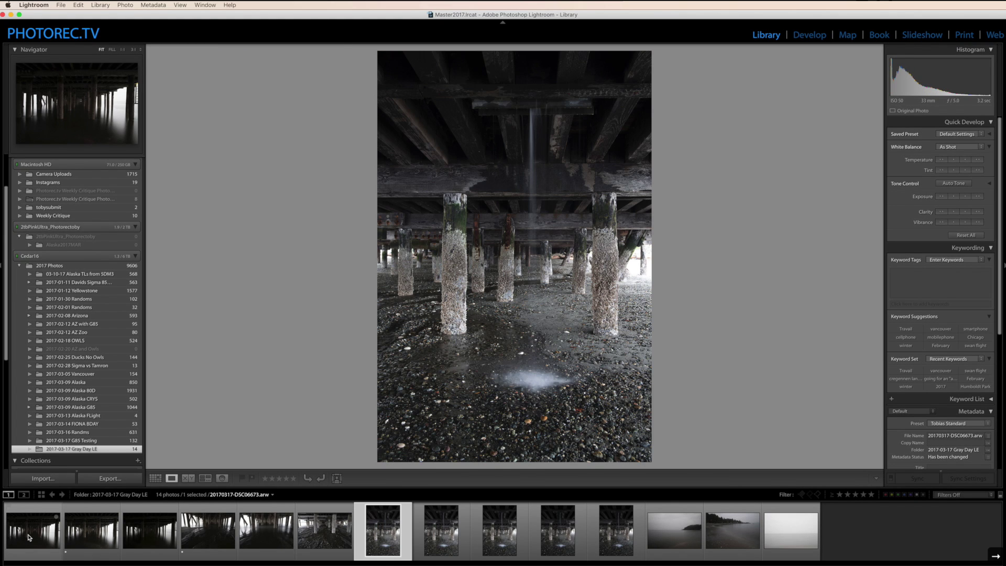
key(Right)
key(Right)
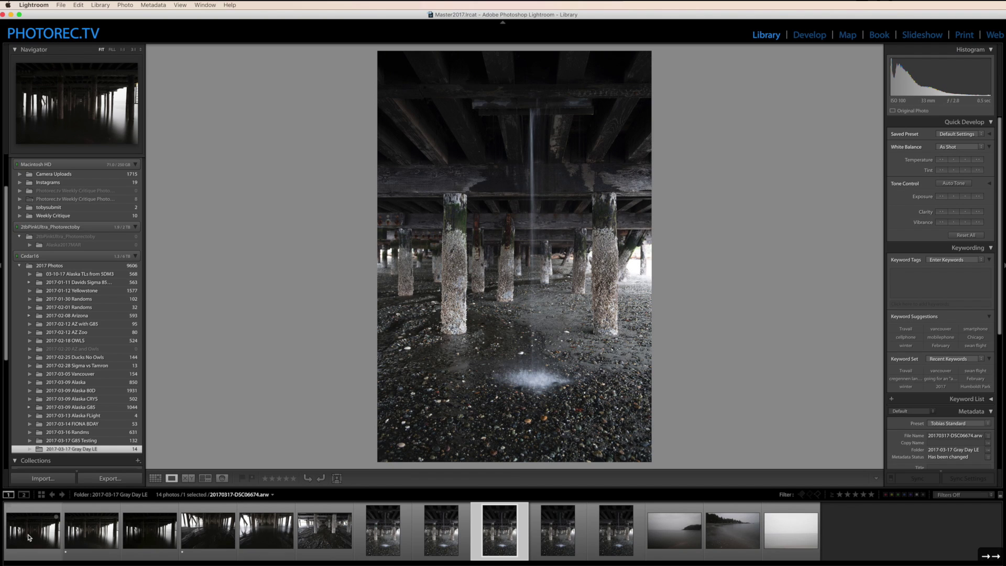
key(Left)
key(1)
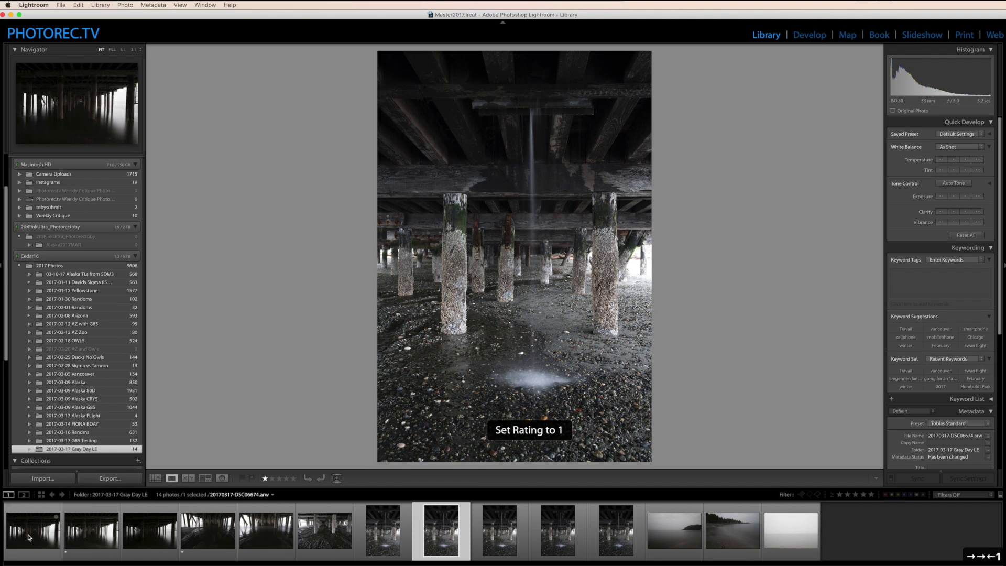
Go through the remaining waterfall and shoreline photos and rate the misty open-water photo DSC06685 one star
key(Right)
key(Right)
key(Right)
key(Right)
key(Right)
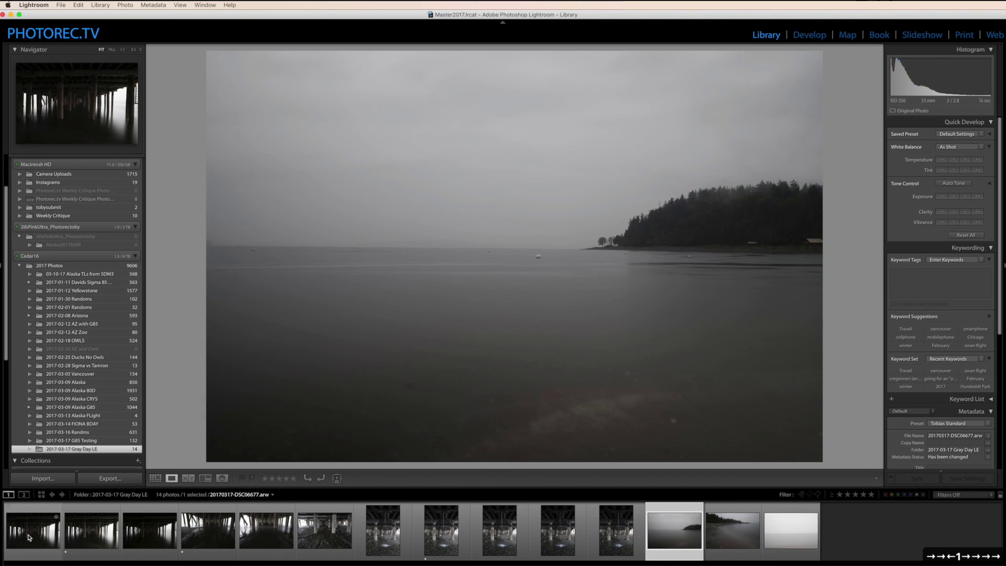
key(Left)
key(Right)
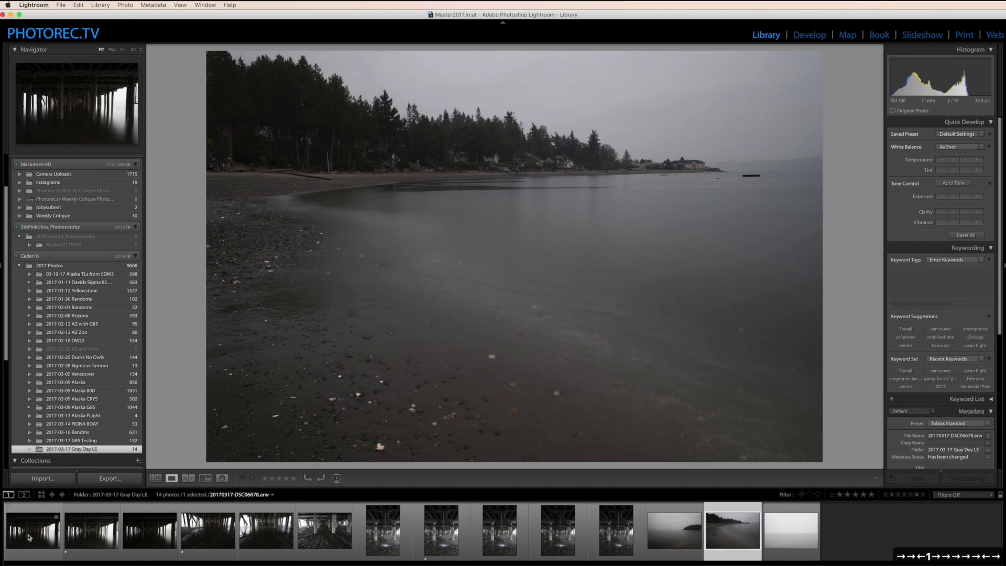
key(Right)
key(1)
Recheck the last two shoreline photos against DSC06685 and filter the folder to photos rated one star and higher
key(Left)
key(Left)
key(Right)
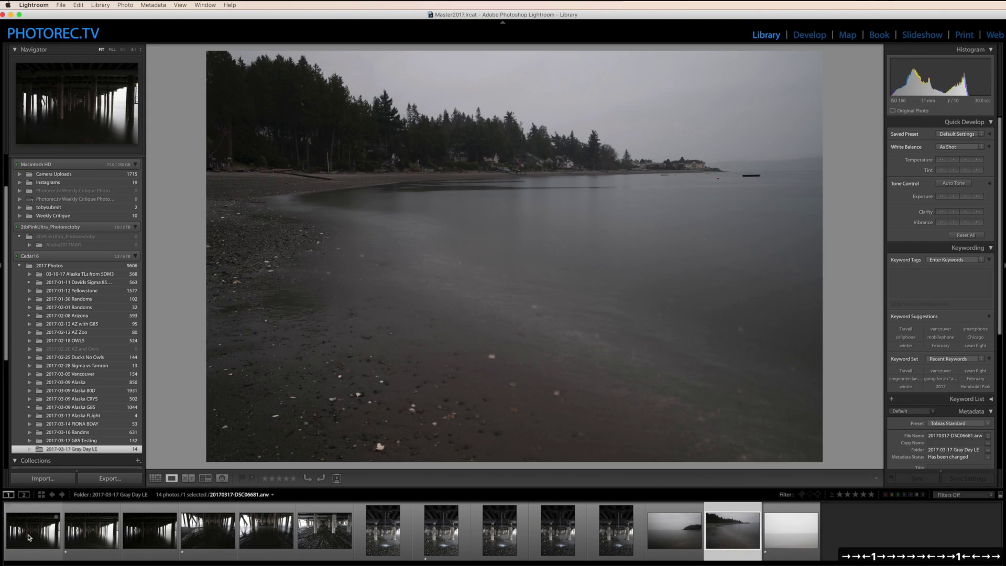
key(Right)
key(Right)
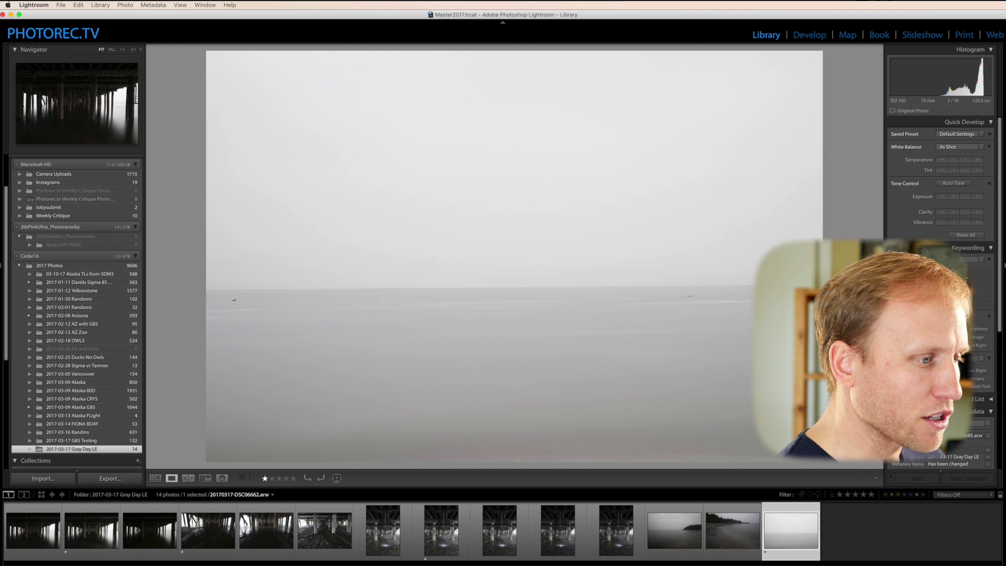
click(840, 495)
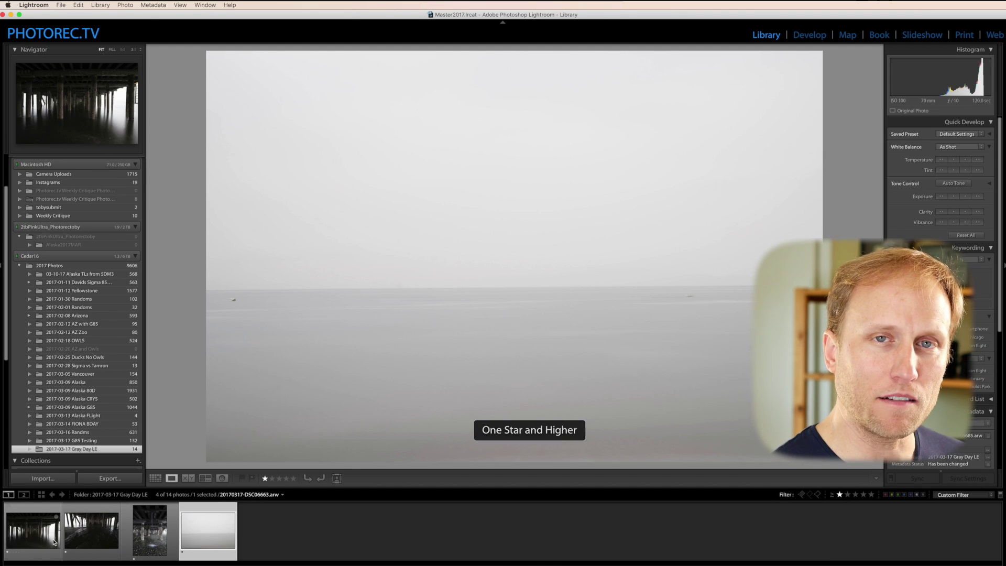